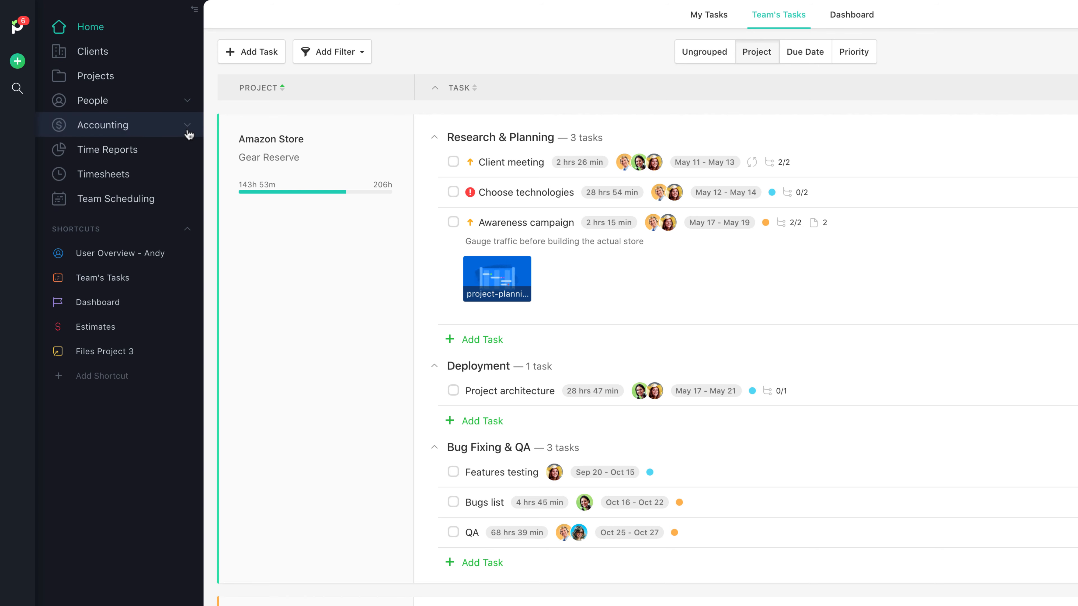
- Open the invoices under Accounting and start a new invoice
left_click(189, 134)
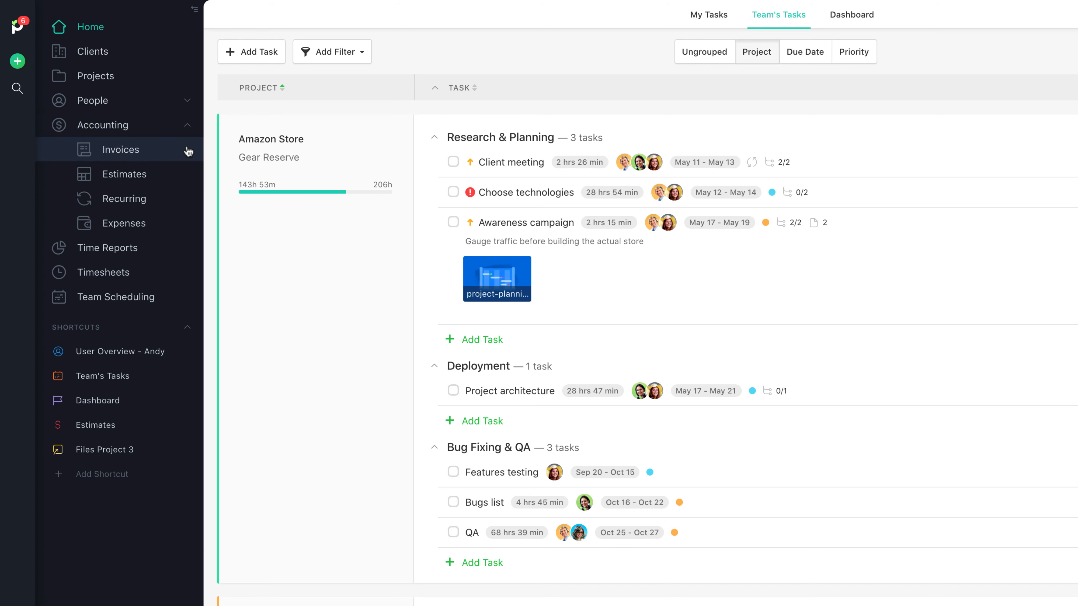
left_click(188, 151)
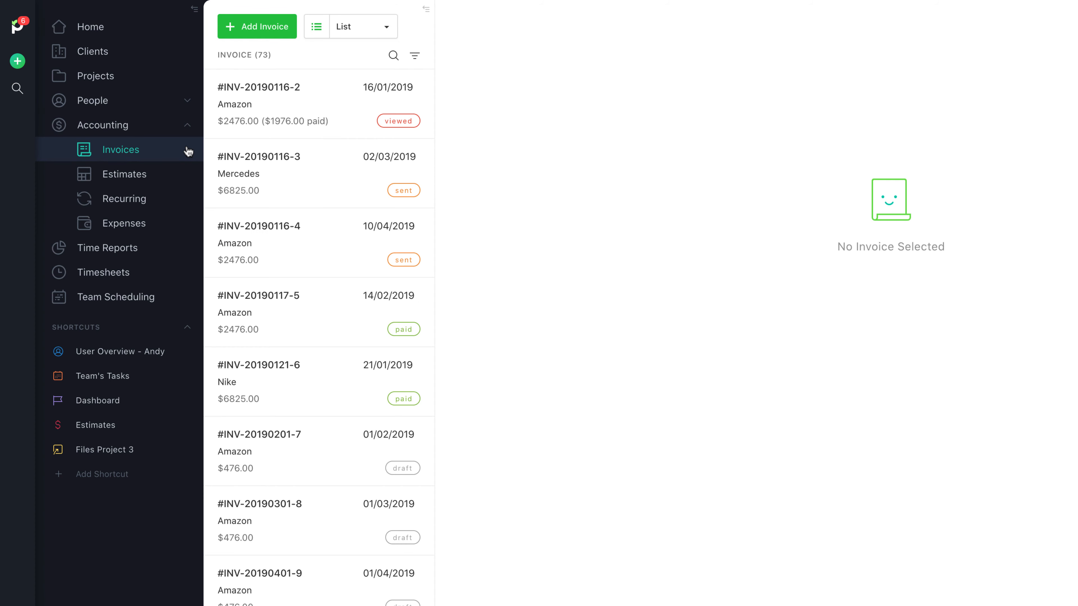
left_click(231, 36)
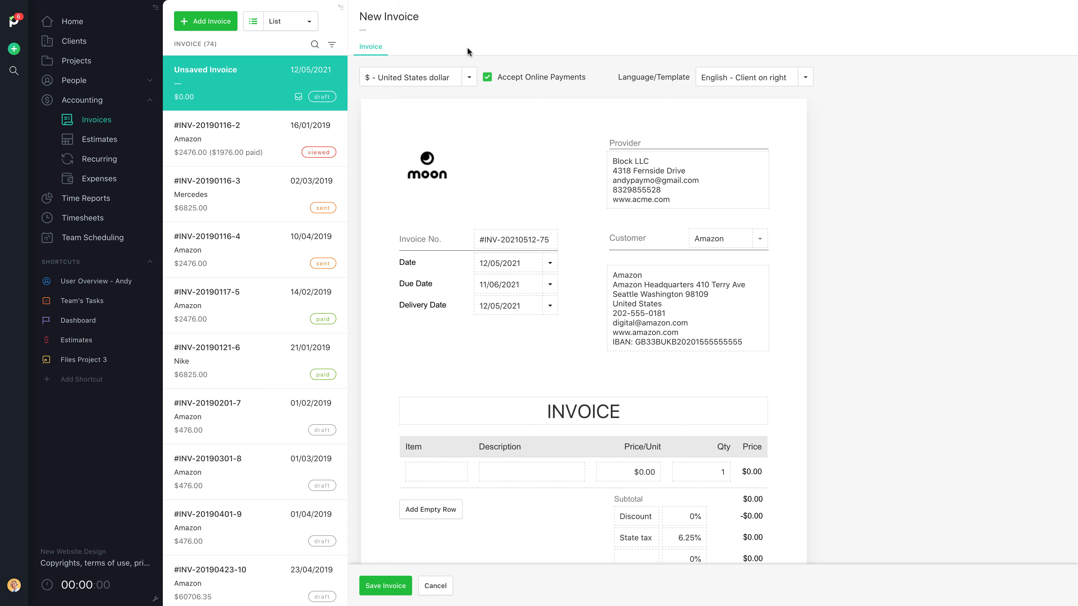
left_click(468, 77)
scroll(469, 133, "down", 5)
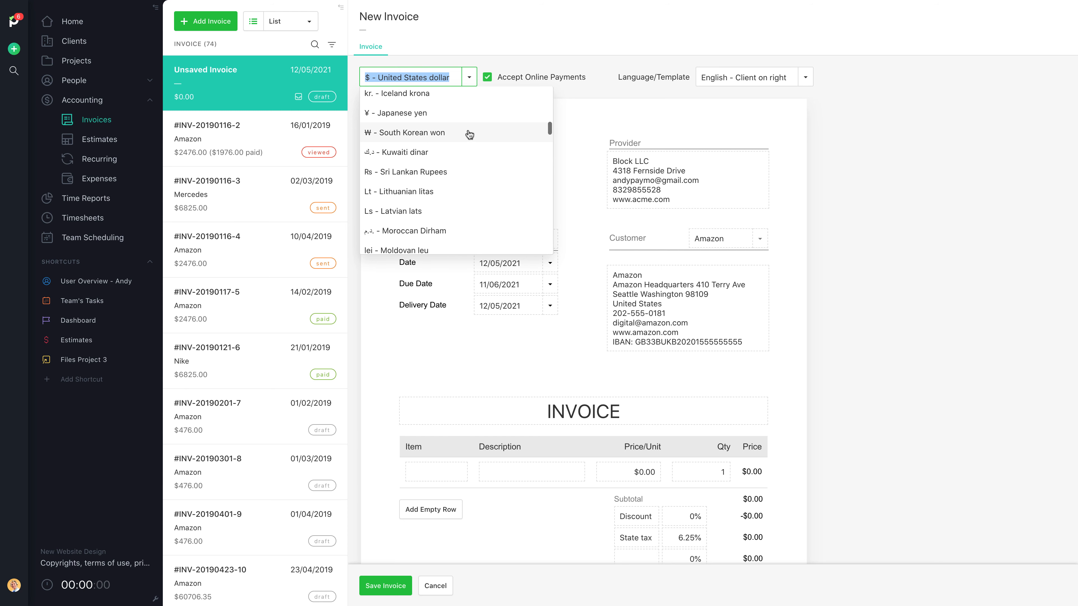
scroll(469, 134, "up", 5)
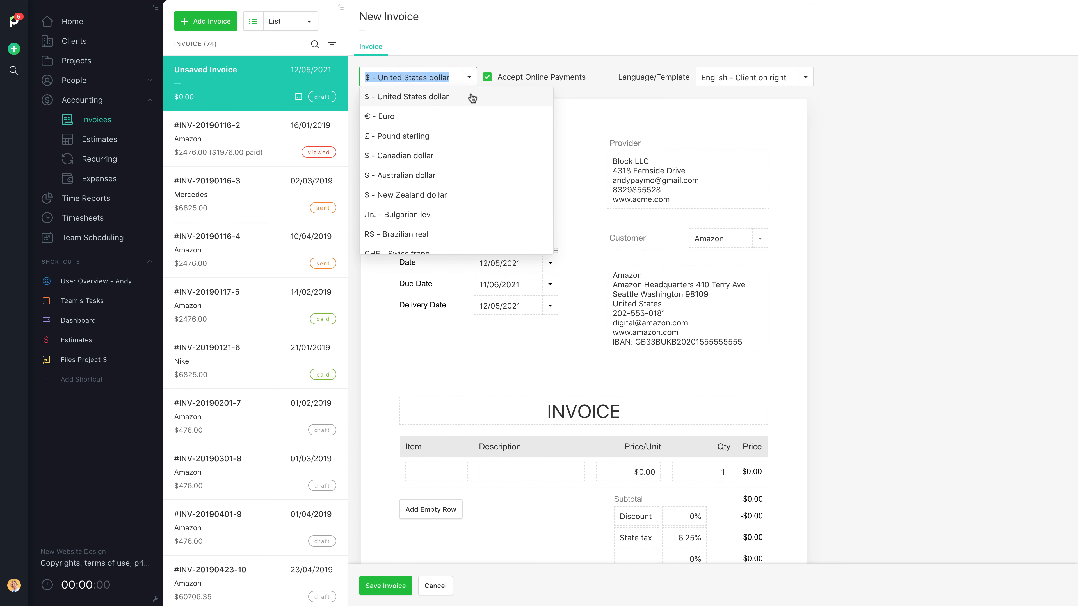
left_click(469, 85)
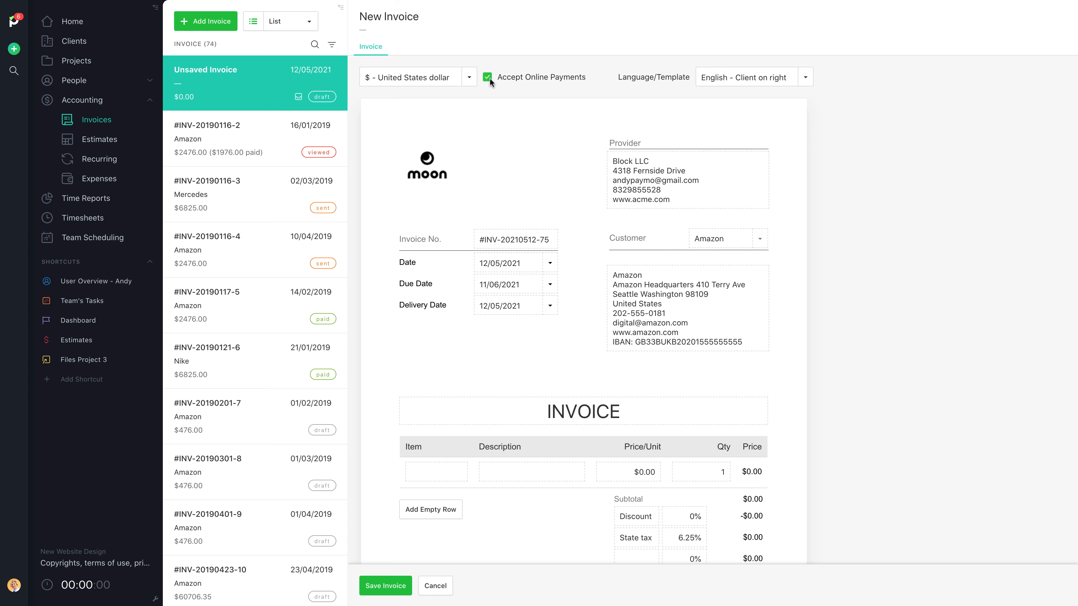
- Set the invoice's language template to English - Client on left and choose Mercedes as the customer
left_click(805, 79)
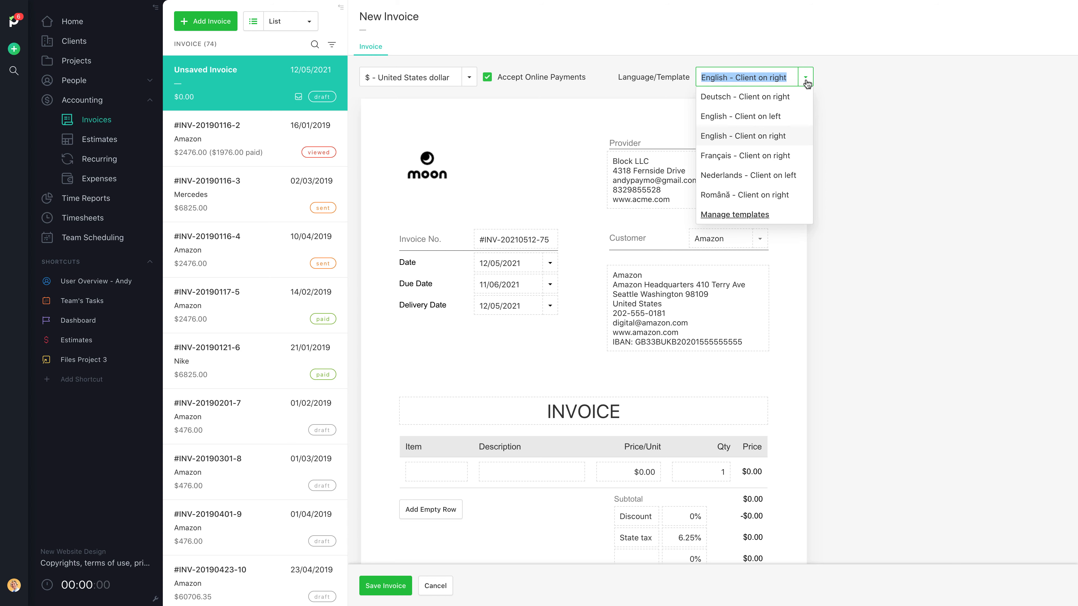
left_click(805, 117)
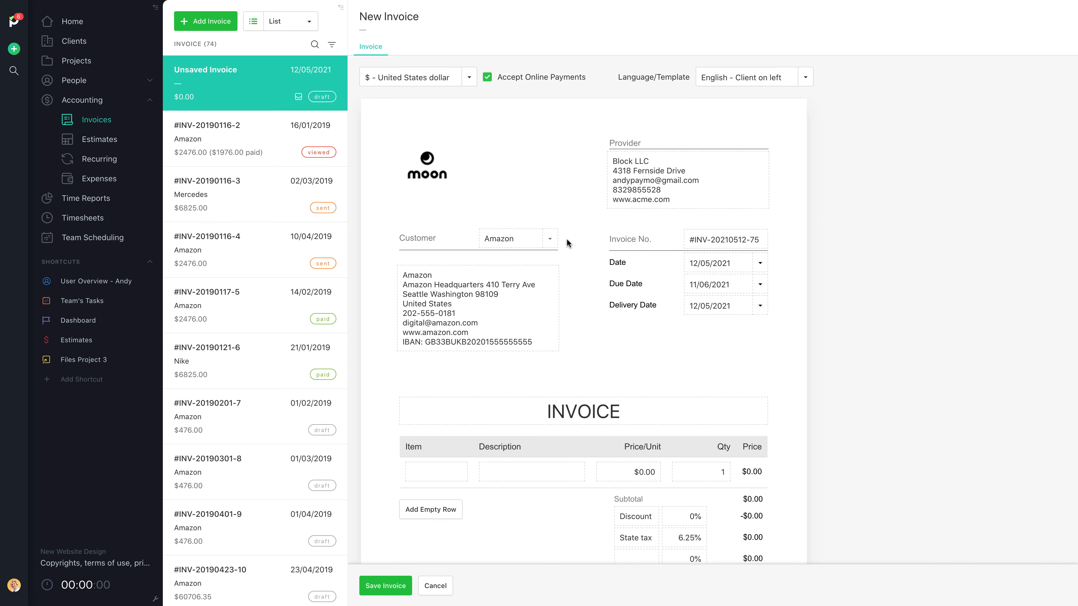
left_click(550, 242)
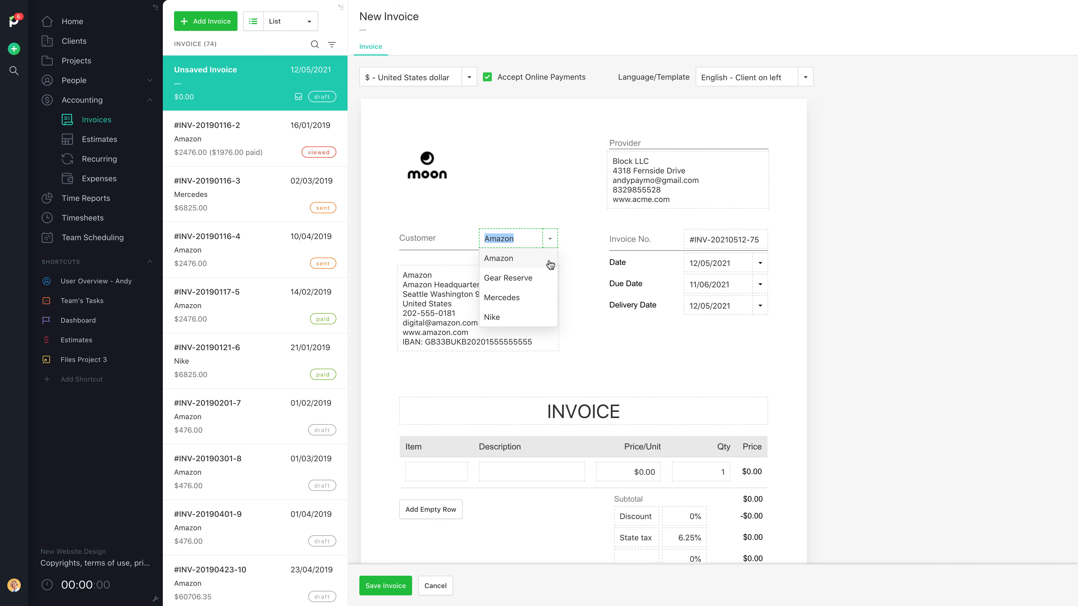
left_click(548, 293)
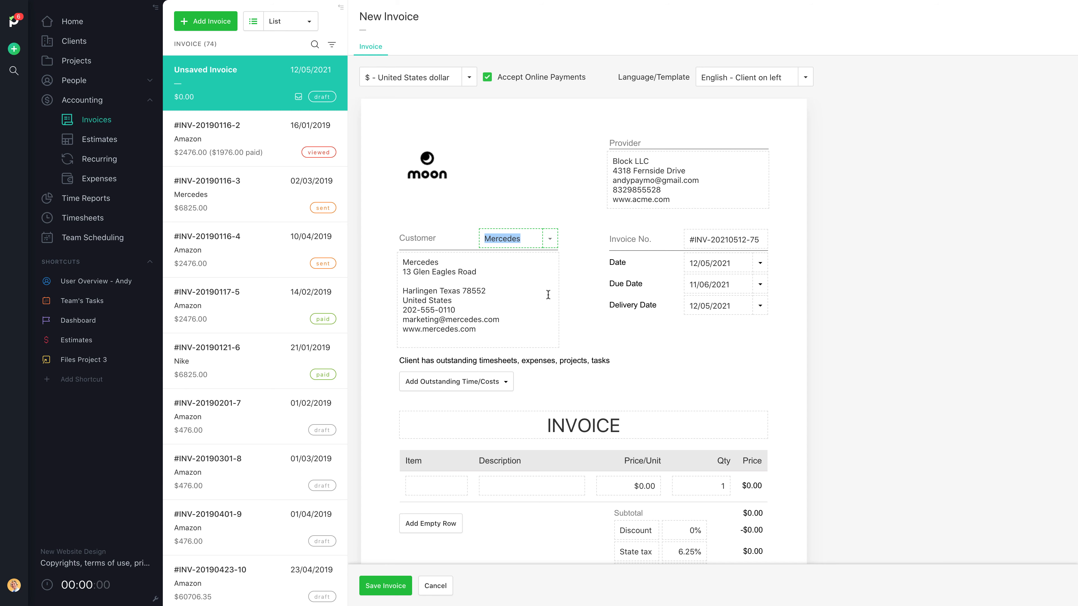
- Fill the first invoice row with item Project architecture, description Home page and unit price 2350, and delete that row
left_click(466, 487)
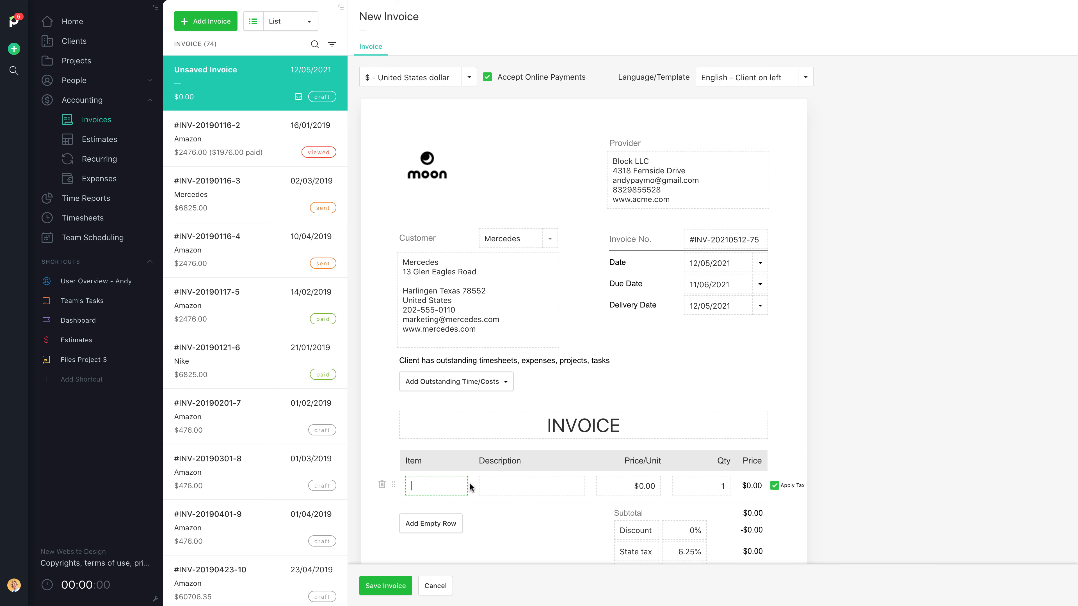
type("Project architecture")
key("Tab")
type("Home page")
key("Tab")
type("2350")
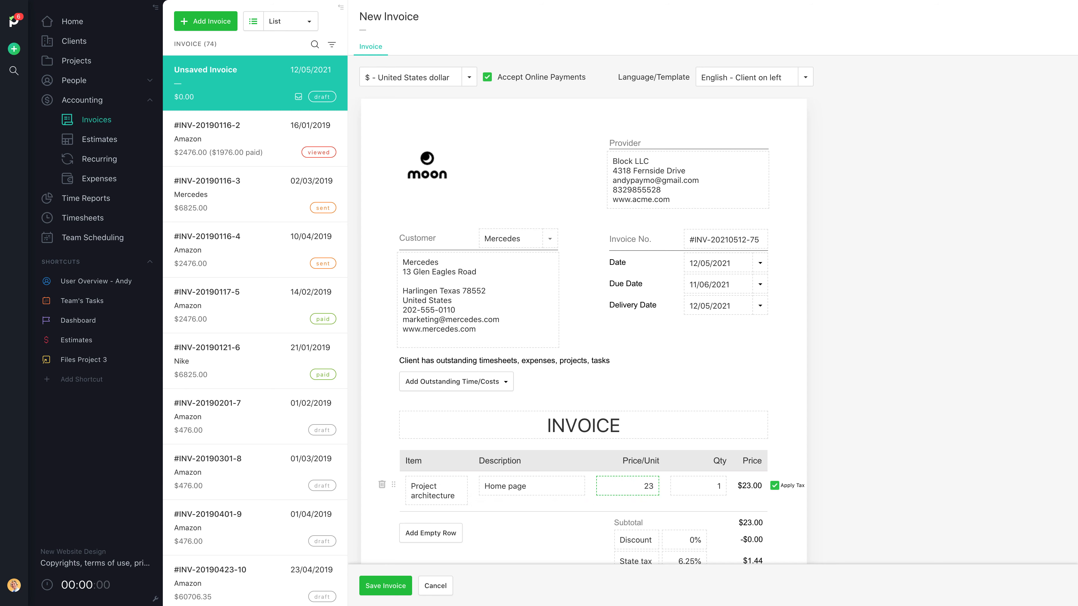
left_click(775, 503)
left_click(381, 485)
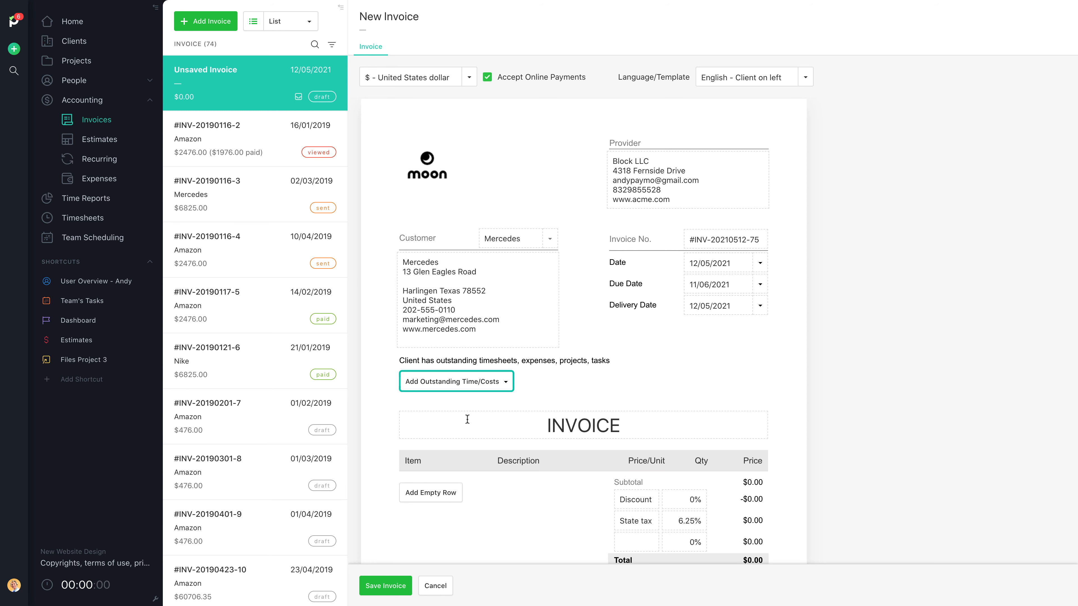
- Add the client's outstanding expenses and the Hosting project to the invoice
left_click(505, 388)
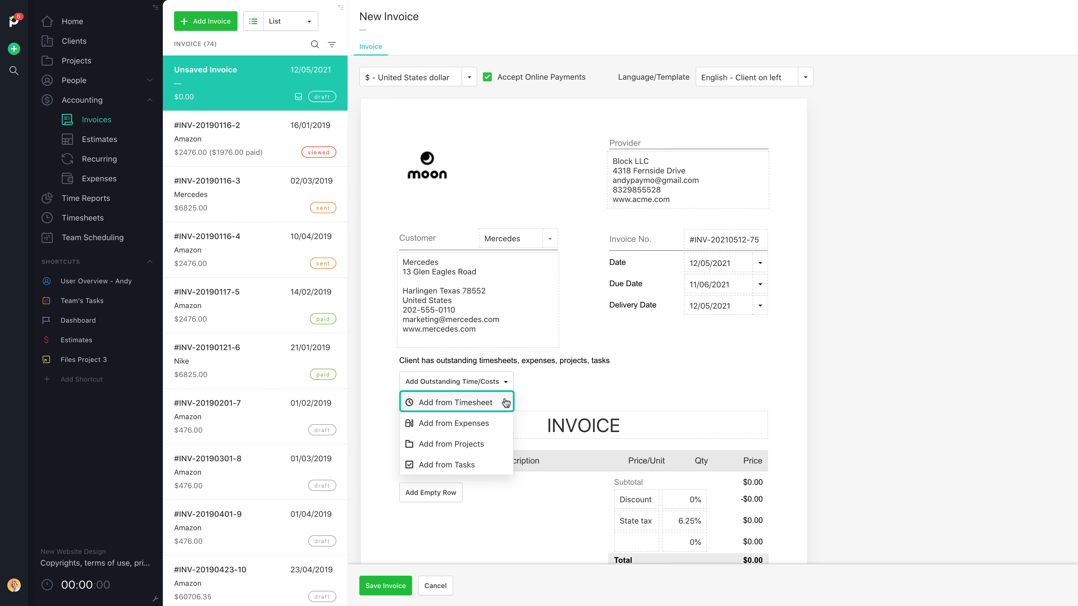
left_click(503, 422)
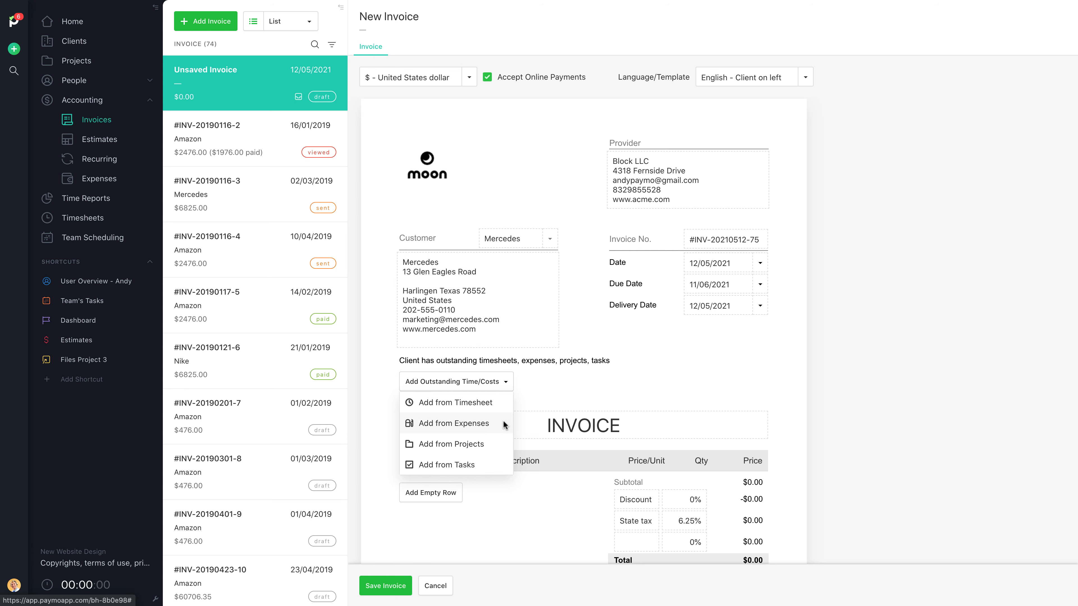
left_click(437, 413)
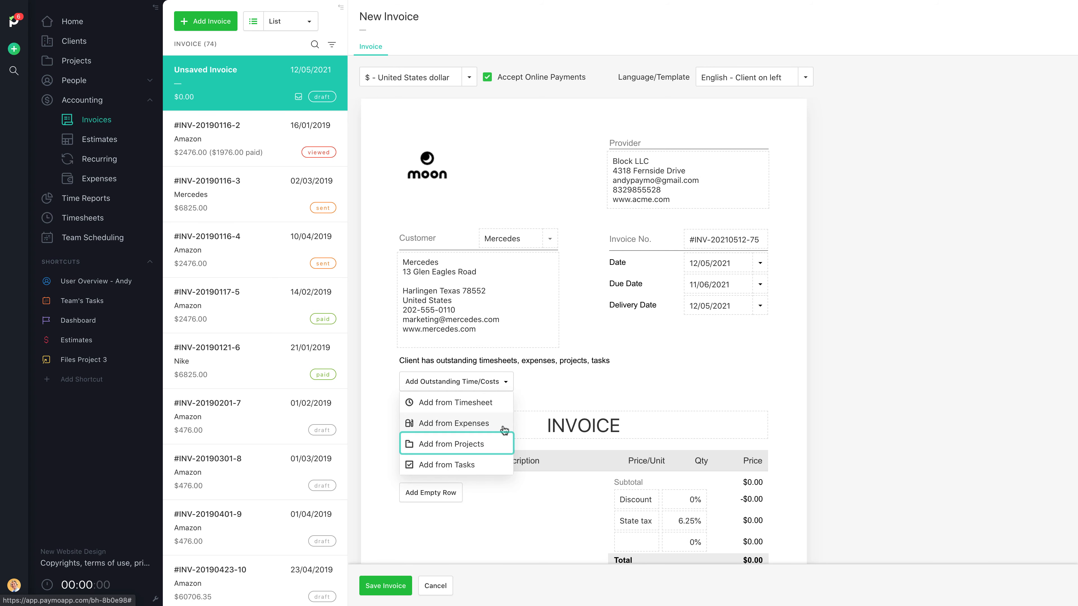
left_click(505, 445)
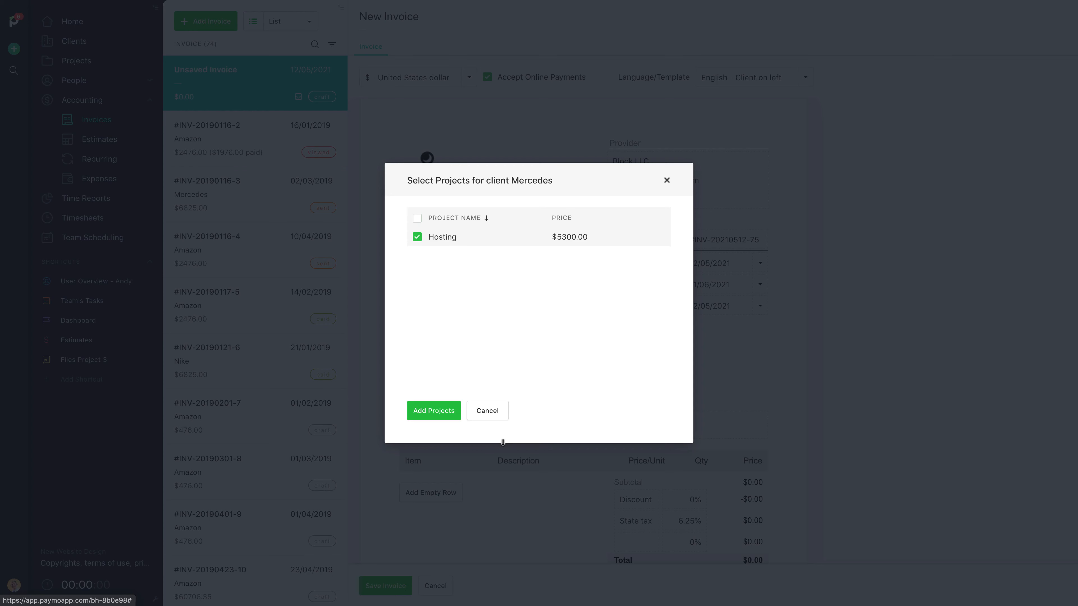
left_click(434, 410)
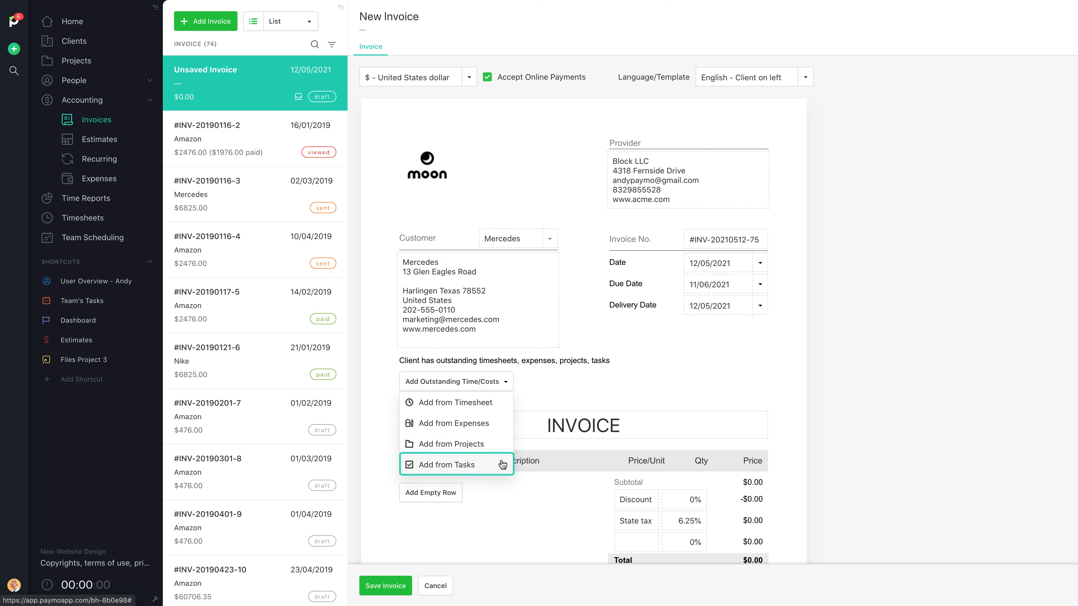
- Add all outstanding Re-branding tasks to the invoice, leaving out the Customer personas task
left_click(502, 465)
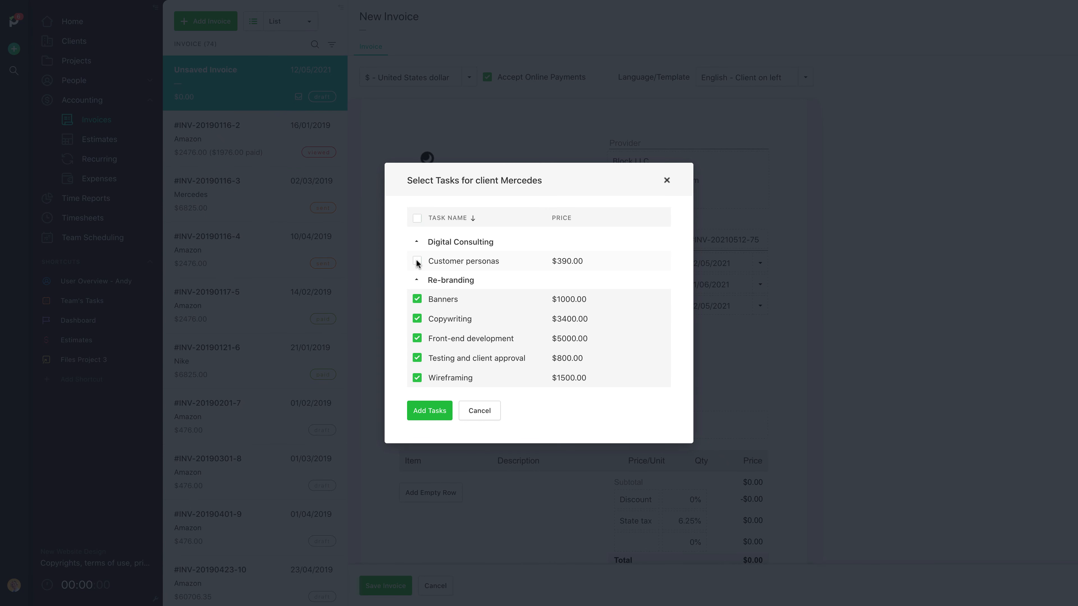
left_click(423, 410)
scroll(421, 412, "down", 3)
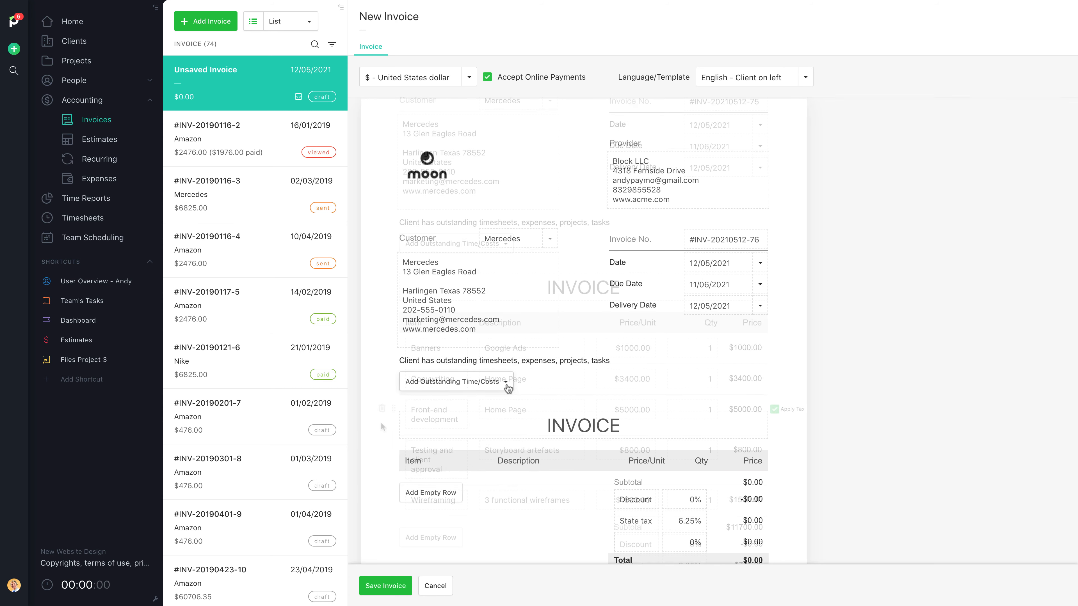
- Add the client's timesheet hours to the invoice for all time, covering Digital Consulting and Mobile app, with task info included and billed time excluded
left_click(506, 381)
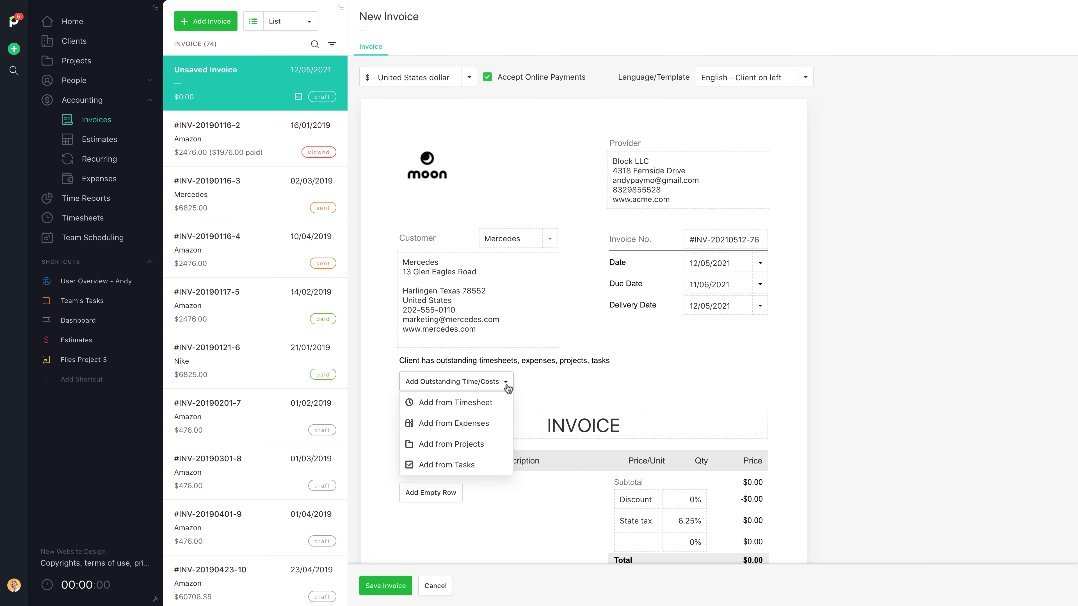
left_click(505, 403)
left_click(472, 170)
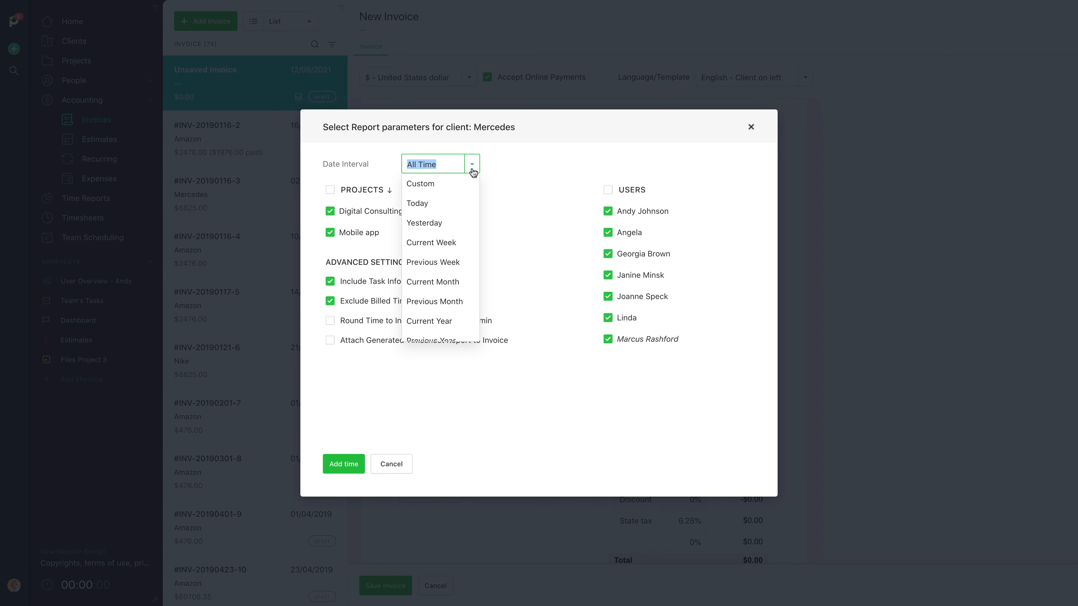
left_click(500, 162)
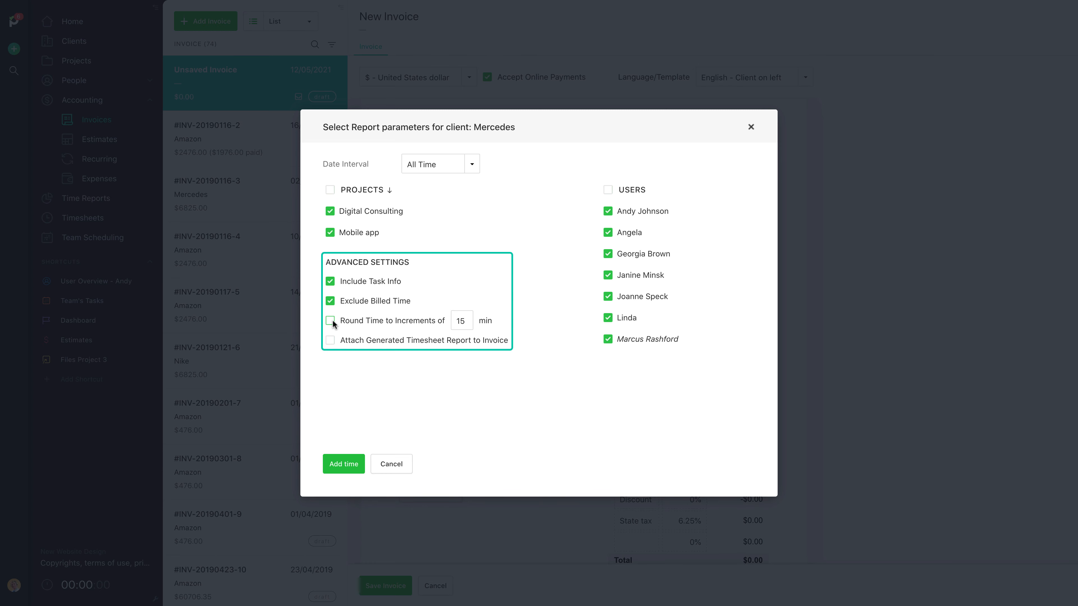
left_click(351, 464)
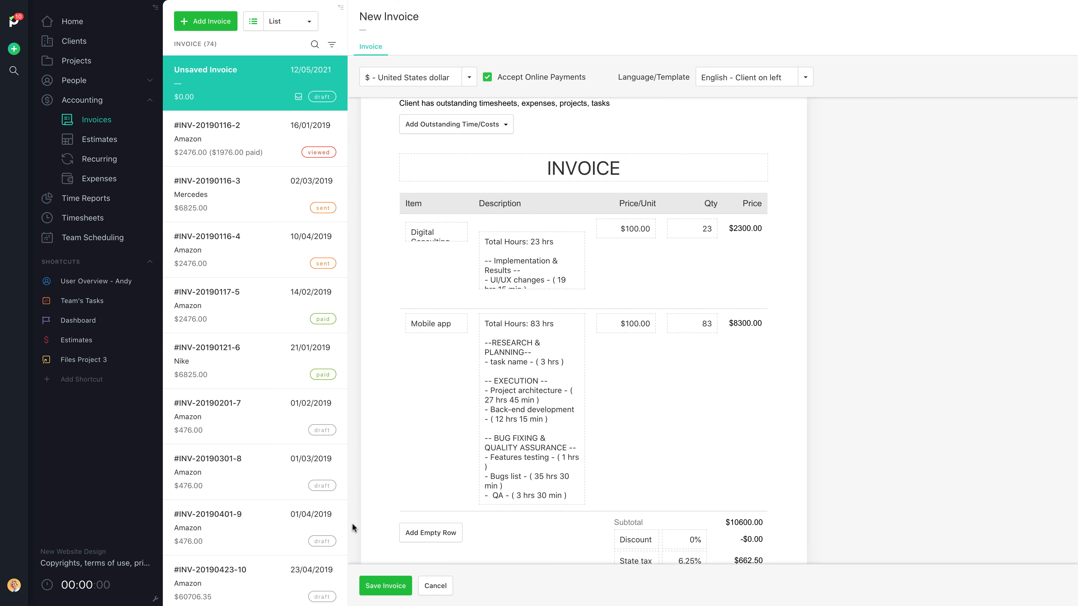
- Set the Digital Consulting row's unit price to $125 and its quantity to 25
left_click(649, 229)
type("125")
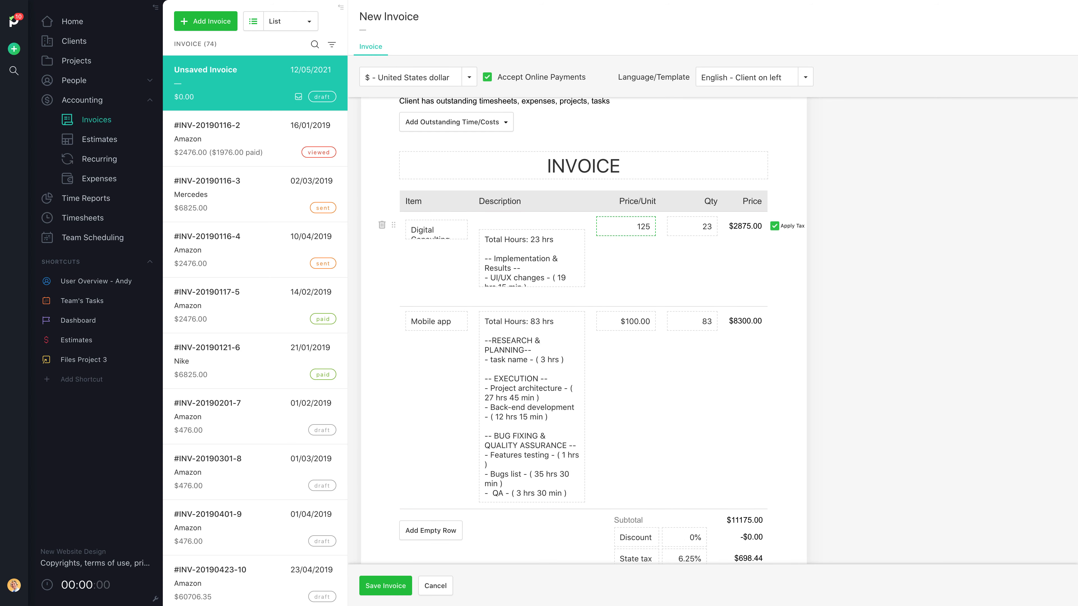
key("Tab")
type("25")
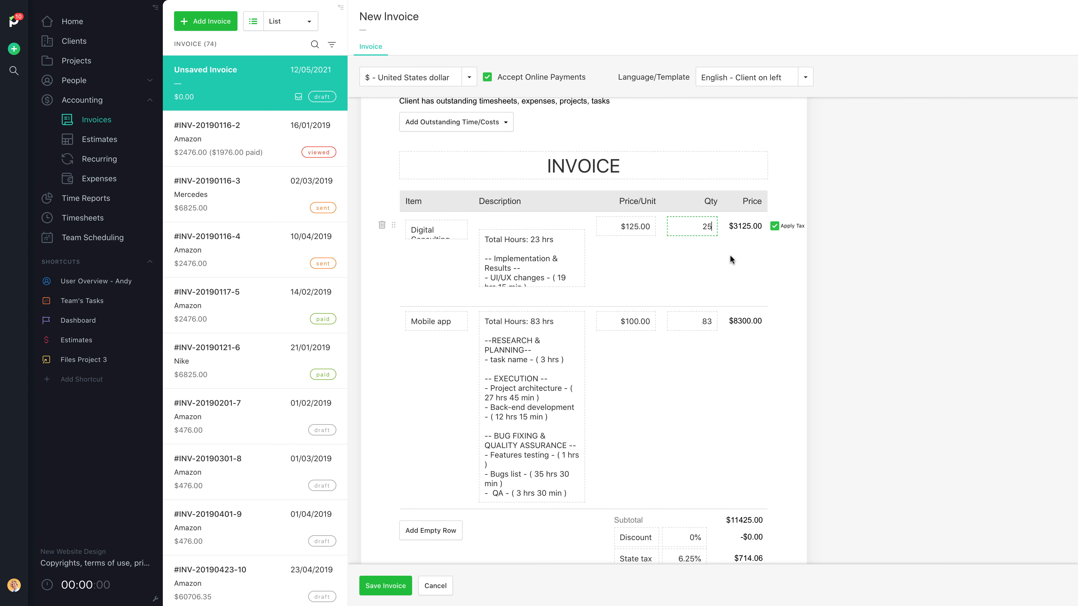
left_click(784, 267)
- Set a 10% discount and append "Please provide the payment via bank transfer." to the invoice notes
scroll(783, 265, "down", 9)
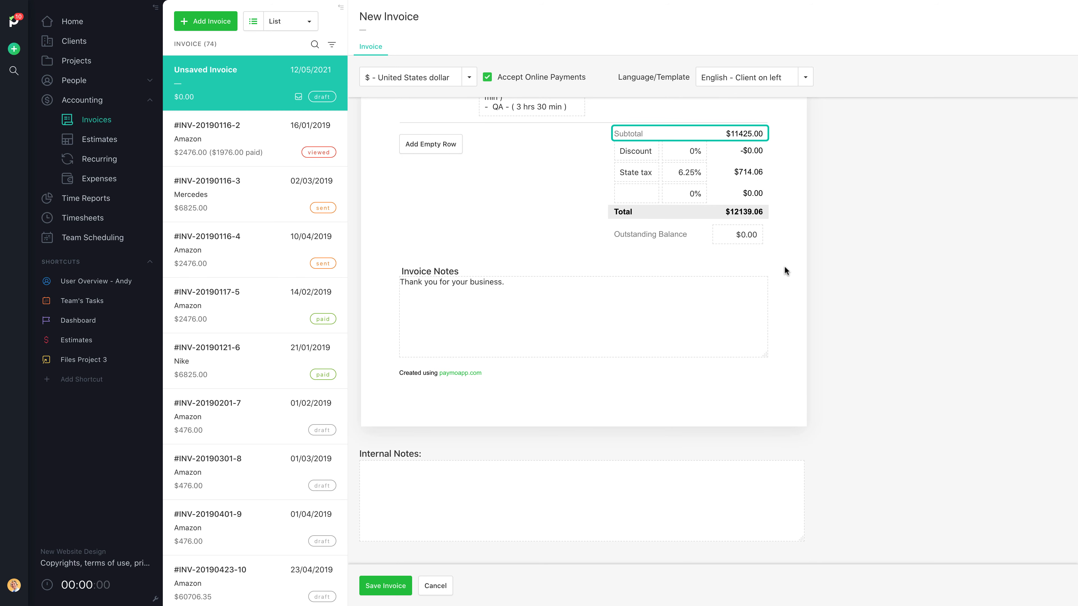
left_click(702, 157)
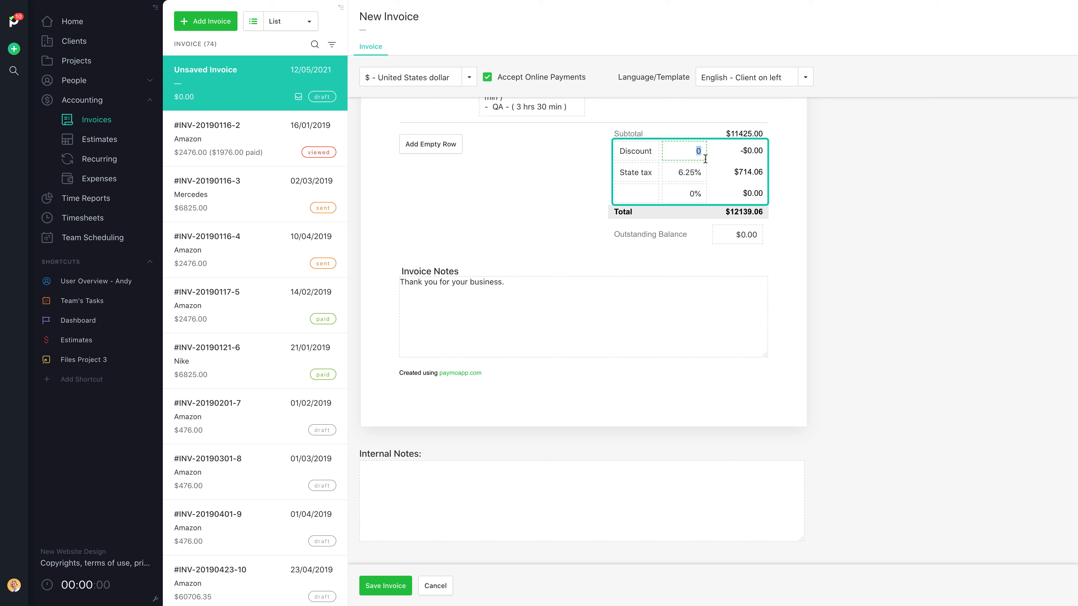
type("10")
left_click(780, 146)
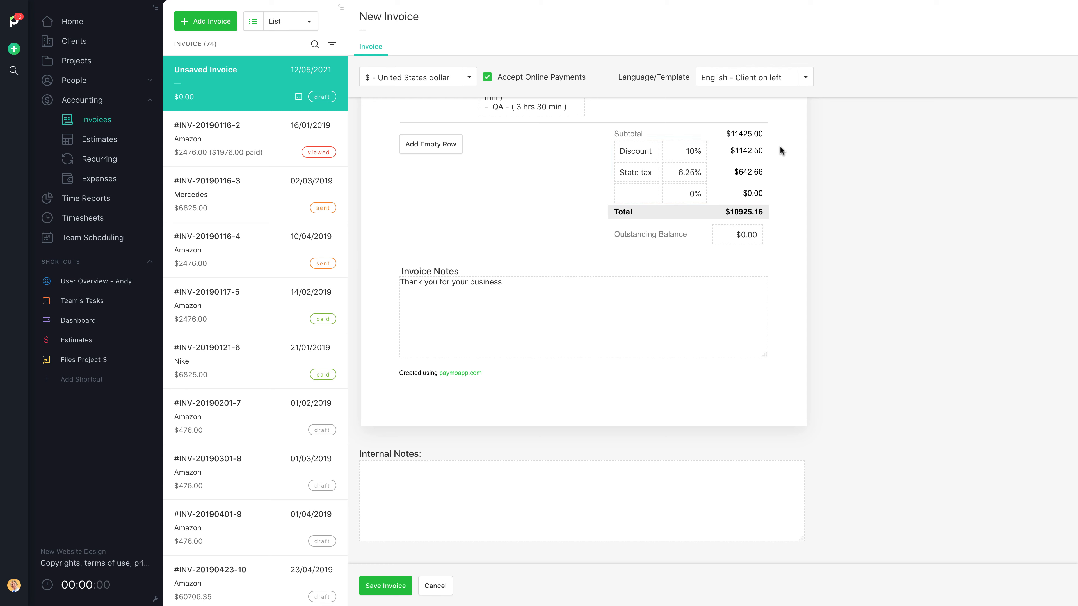
left_click(755, 286)
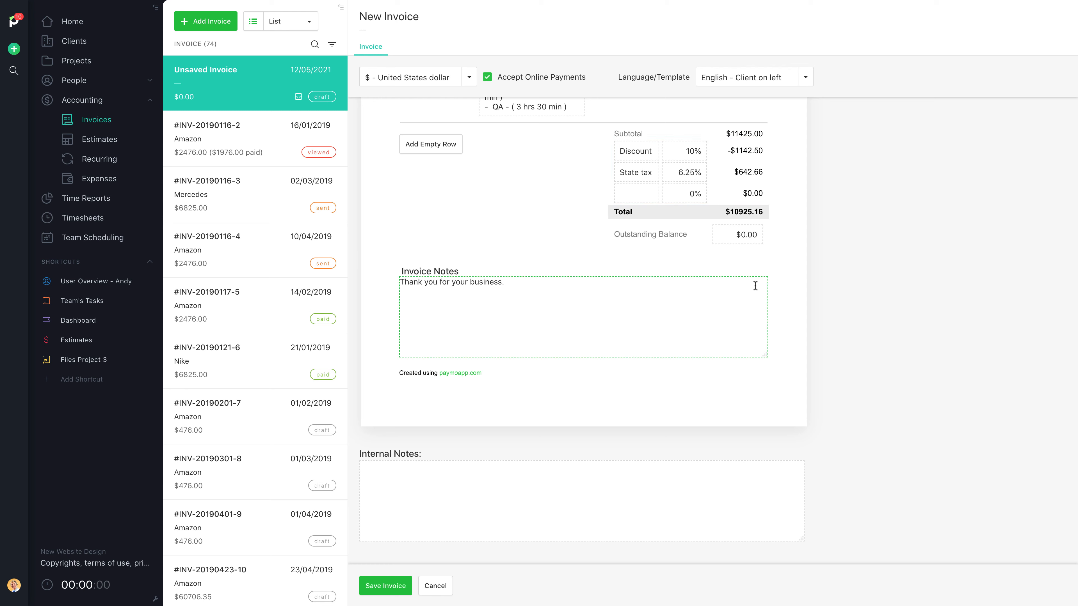
type("Please provide the payment via bank transfer.")
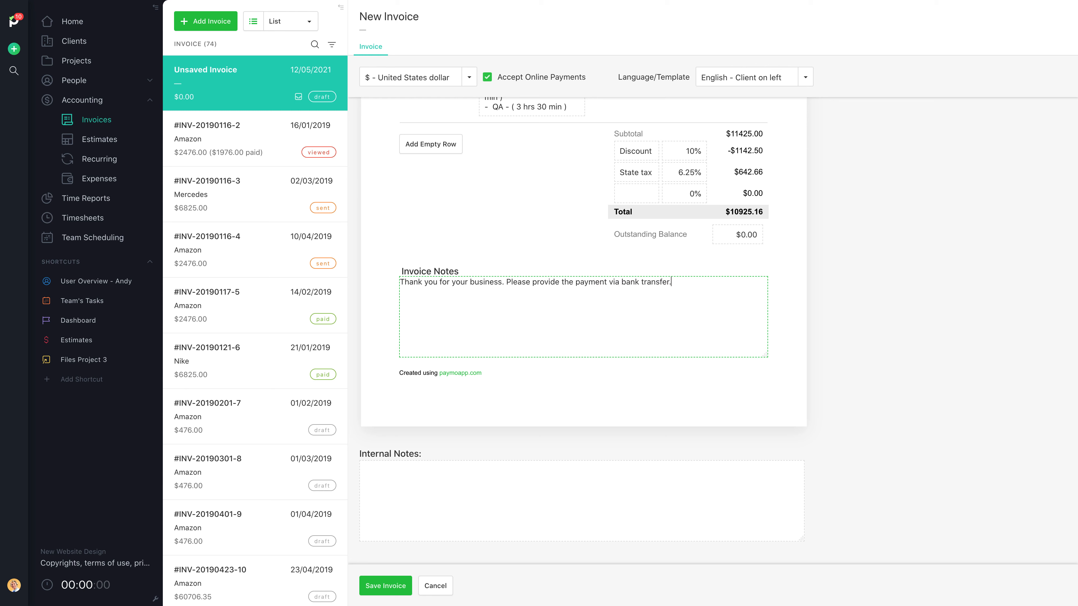
- Add an internal note addressed to a colleague saying "the net payment term is 30 days. Thanks!" and save the invoice
left_click(750, 476)
type("Josh, the net paym")
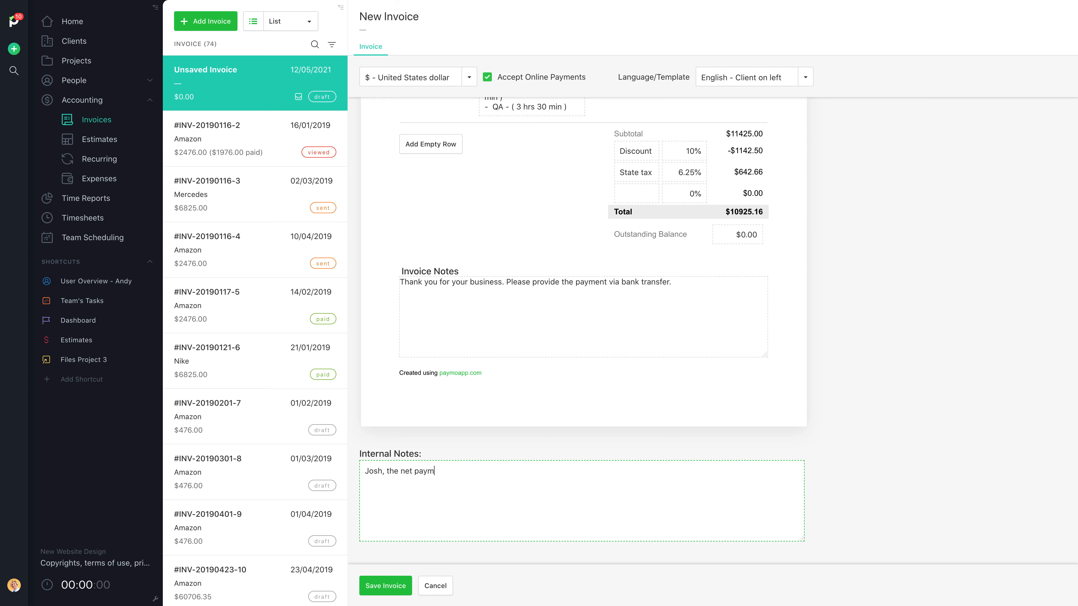
type("ent term is 30 days. Thanks!")
left_click(382, 590)
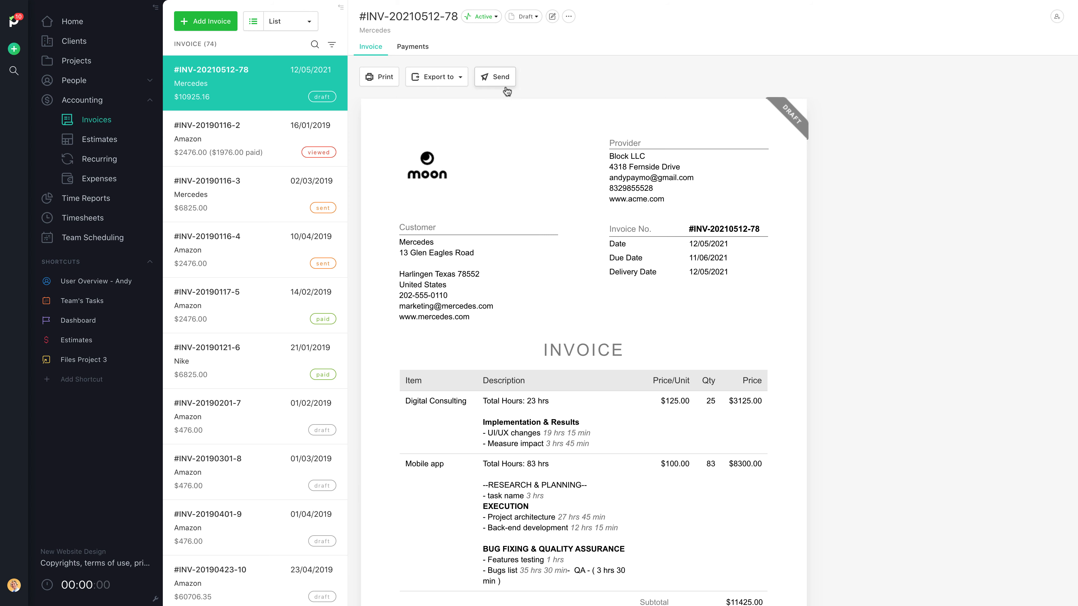
- Email the invoice to the client with the client note "I have sent the proof of work in a separate email."
left_click(498, 76)
left_click(476, 321)
type("I have se")
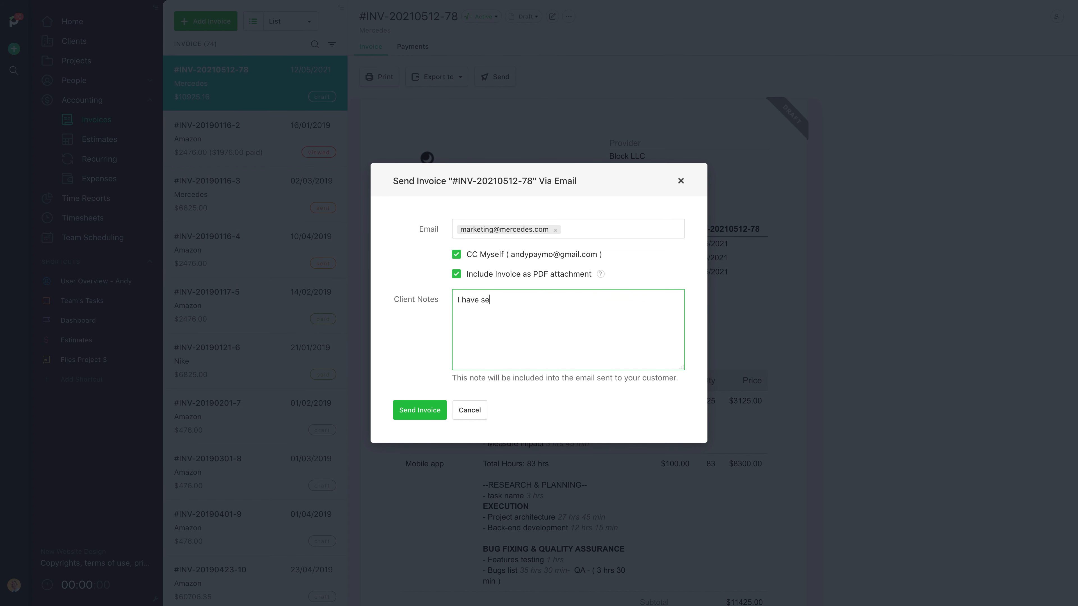
type("nt the proof of work in a separate email.")
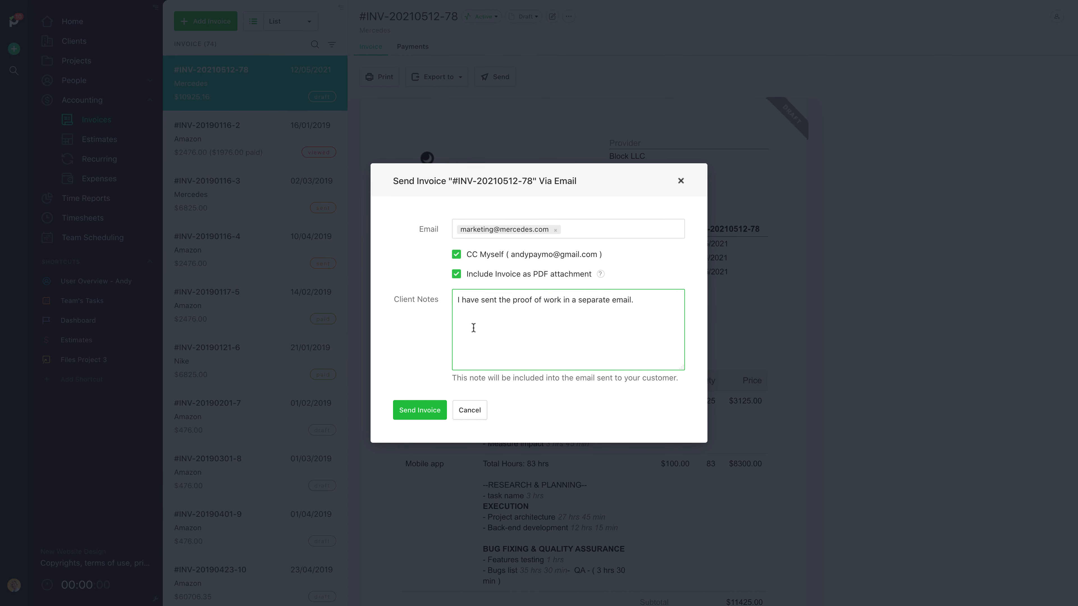
left_click(409, 414)
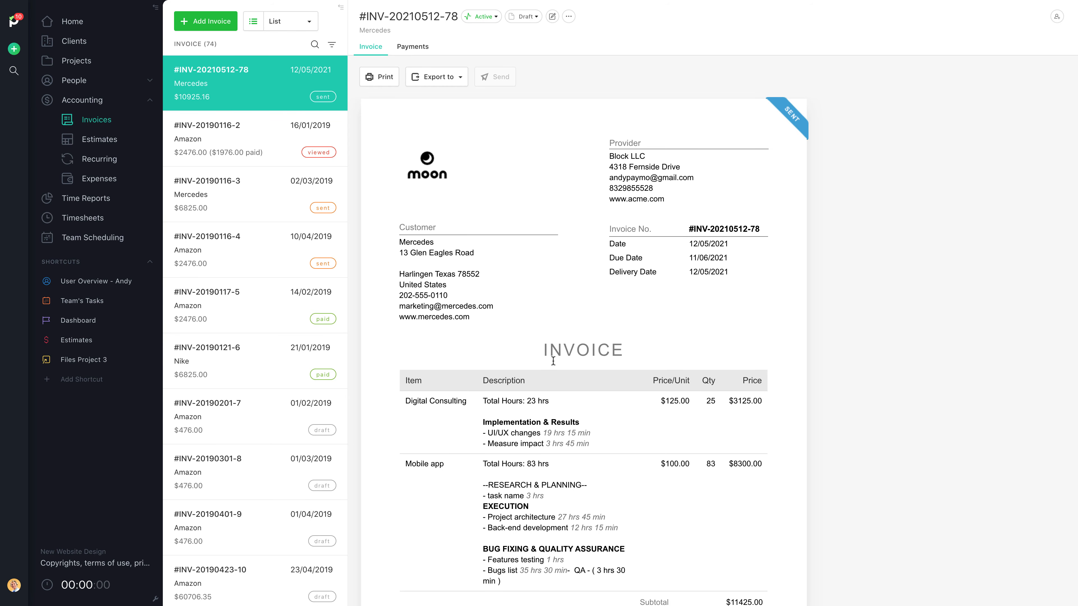
- View the invoice's sharing options and its permalink
left_click(1056, 17)
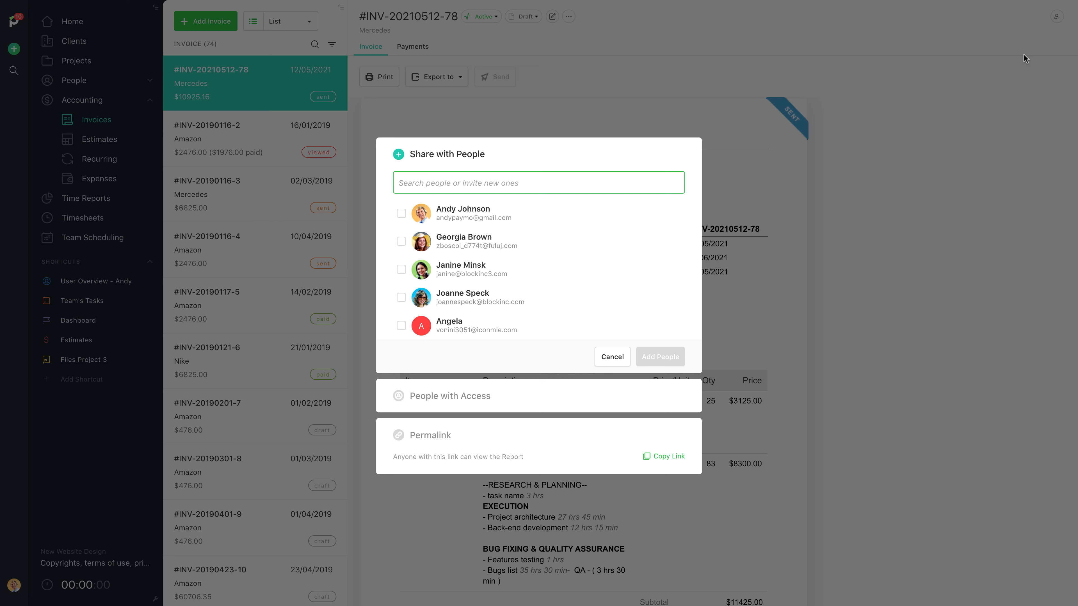
left_click(656, 427)
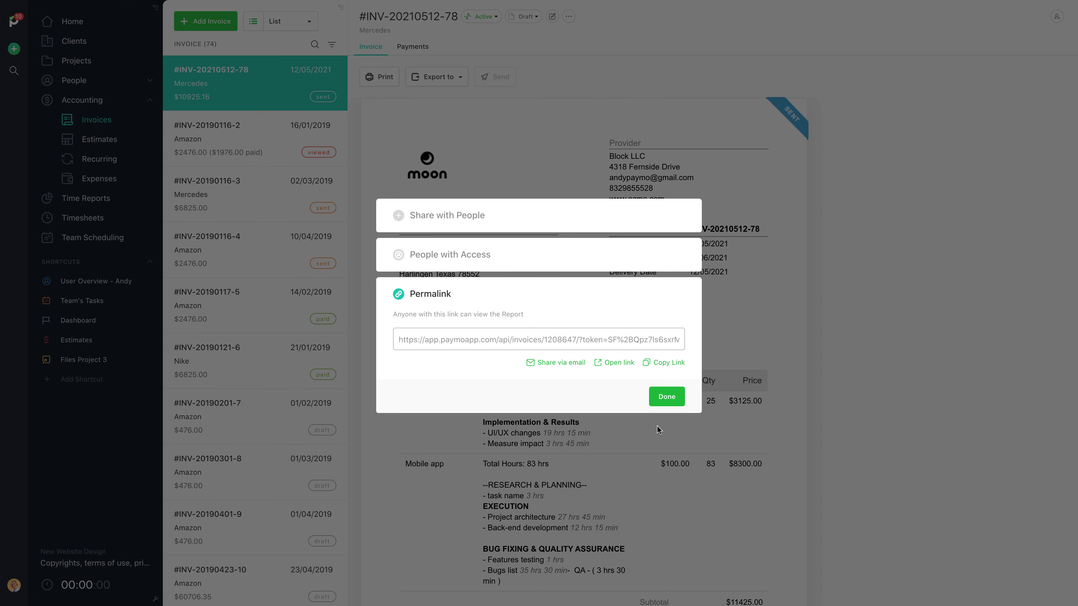
left_click(657, 425)
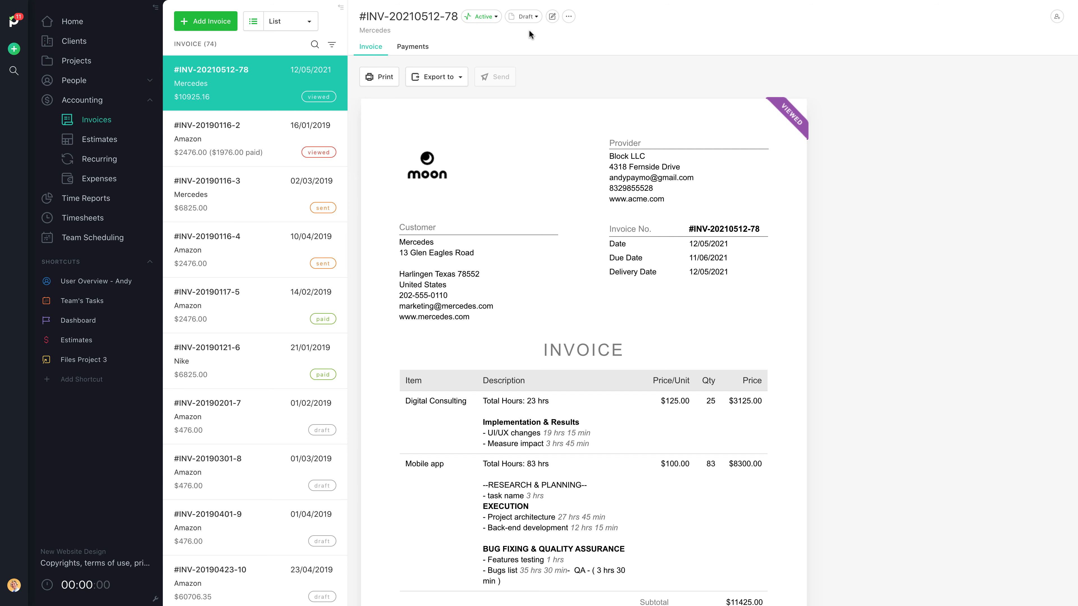
- Examine the invoice's active and draft status choices, print preview, export formats, and clone and delete options
left_click(495, 25)
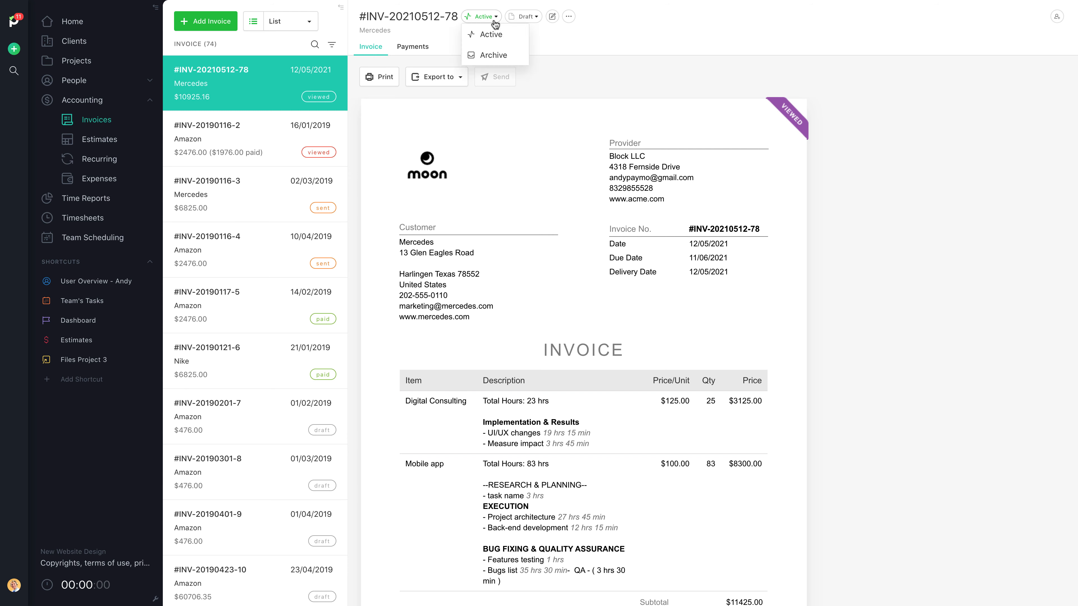
left_click(536, 23)
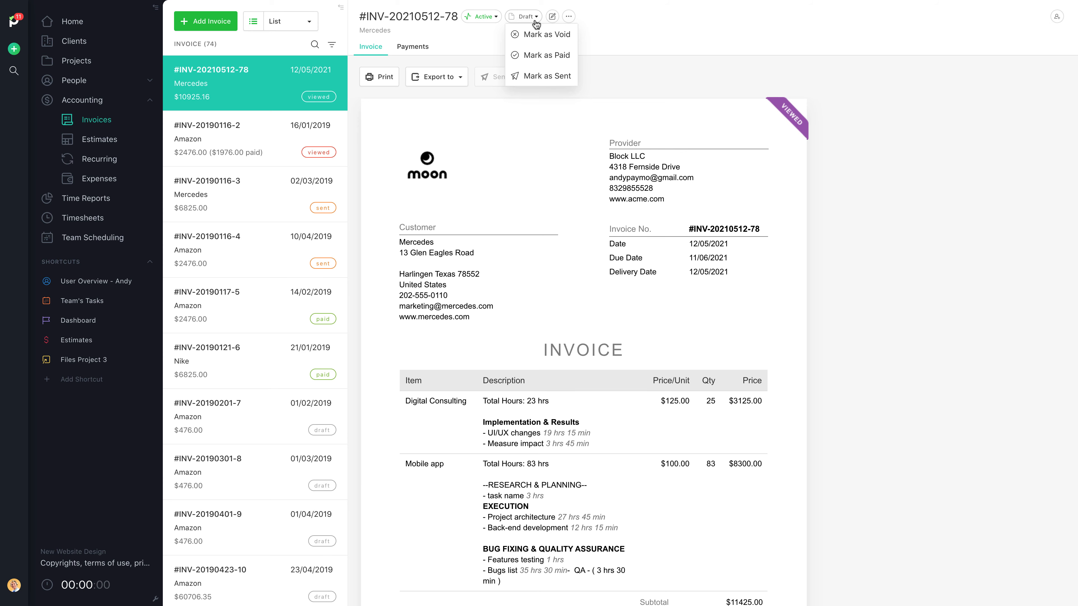
left_click(536, 24)
left_click(379, 77)
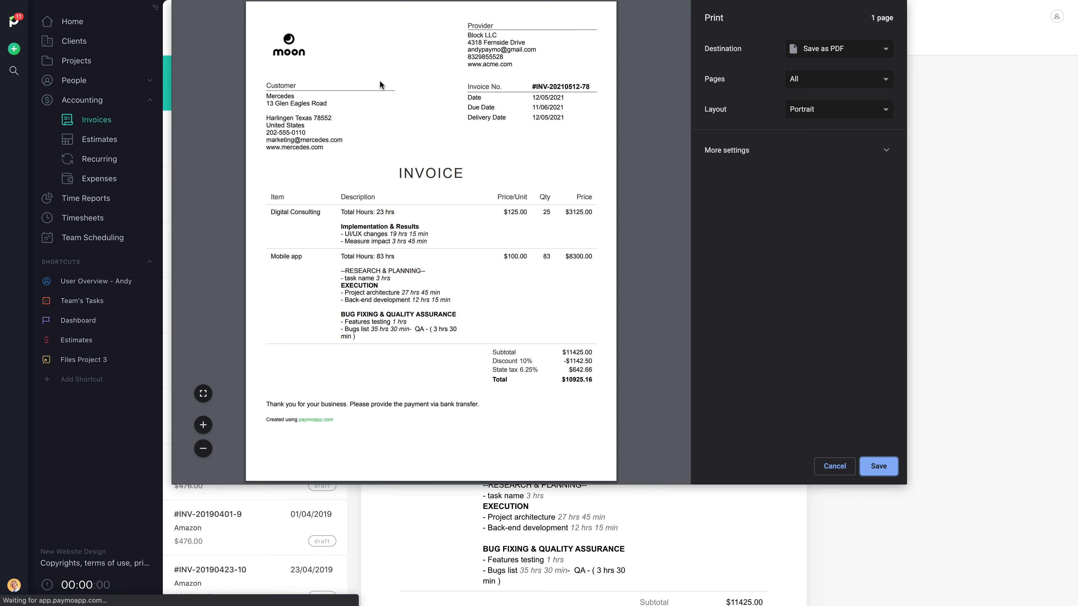
key("Escape")
left_click(461, 81)
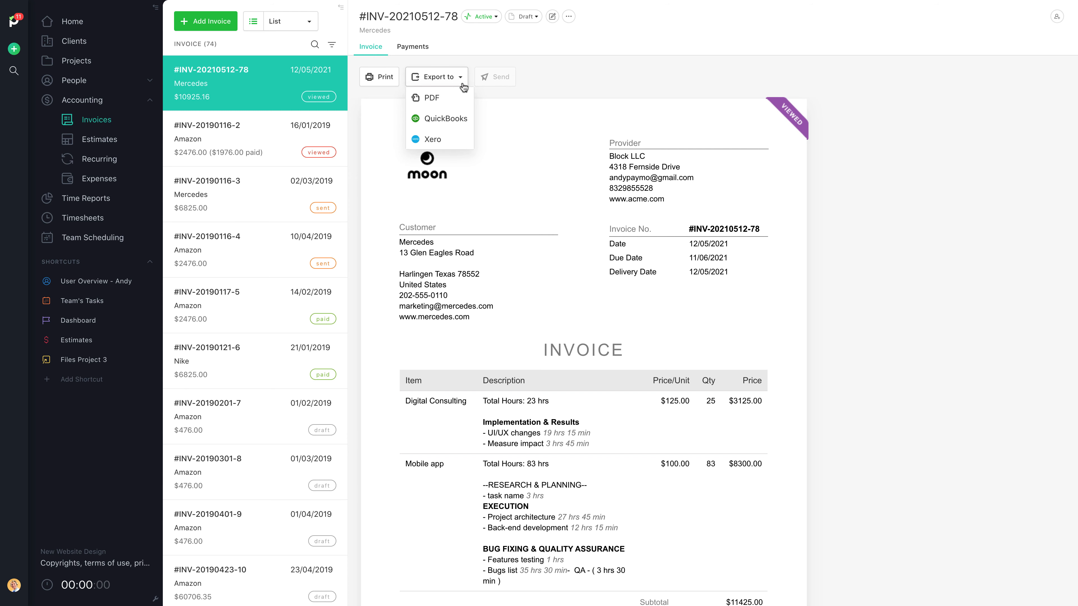
left_click(465, 84)
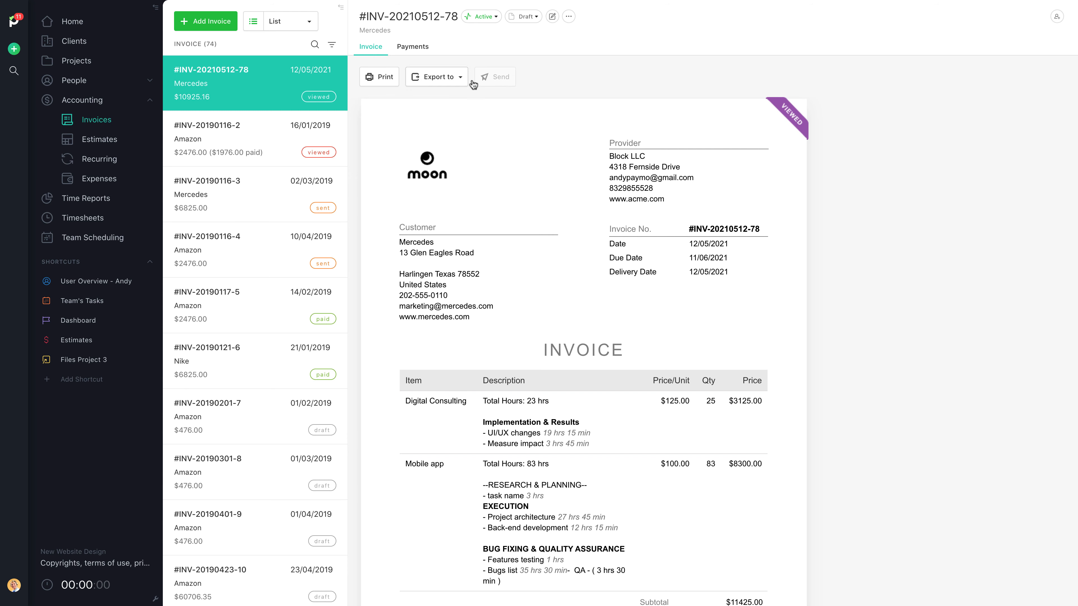
left_click(570, 19)
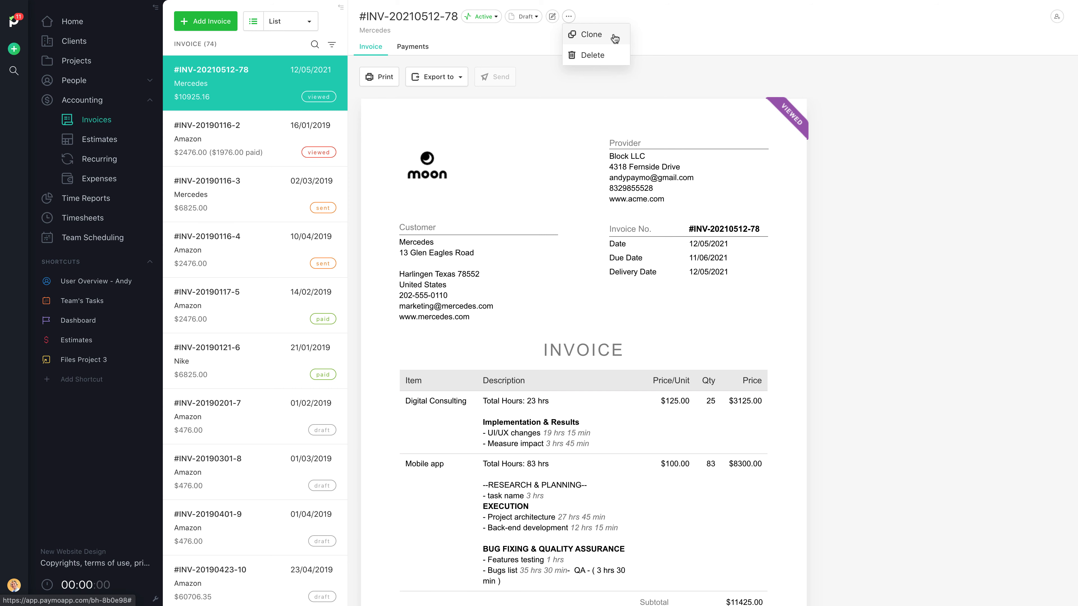
left_click(570, 20)
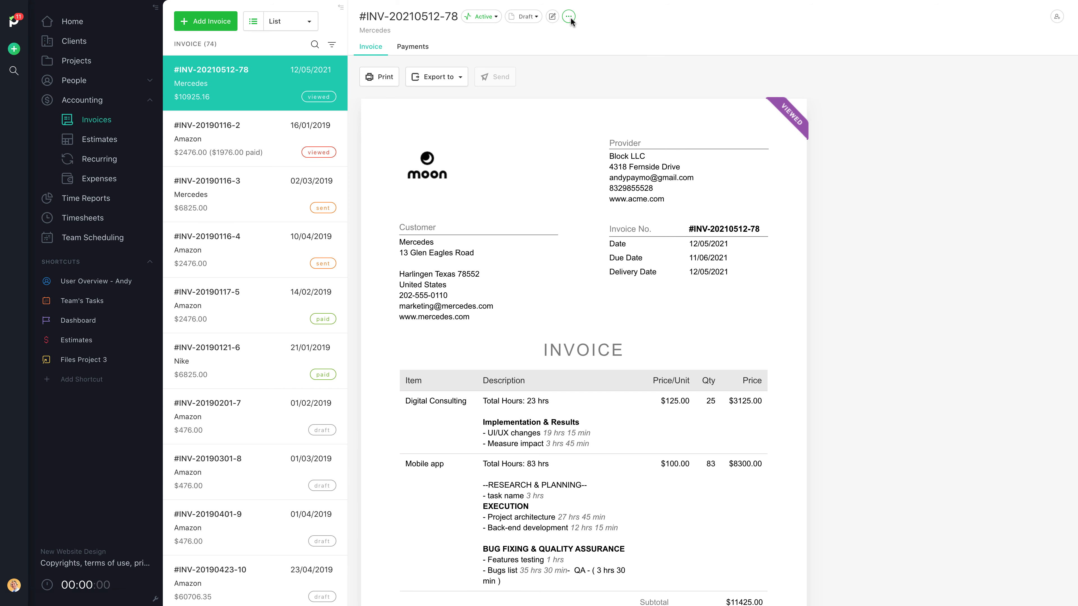
- Record a $925.16 payment on the invoice with the note "Funds for banners." and save it
left_click(424, 54)
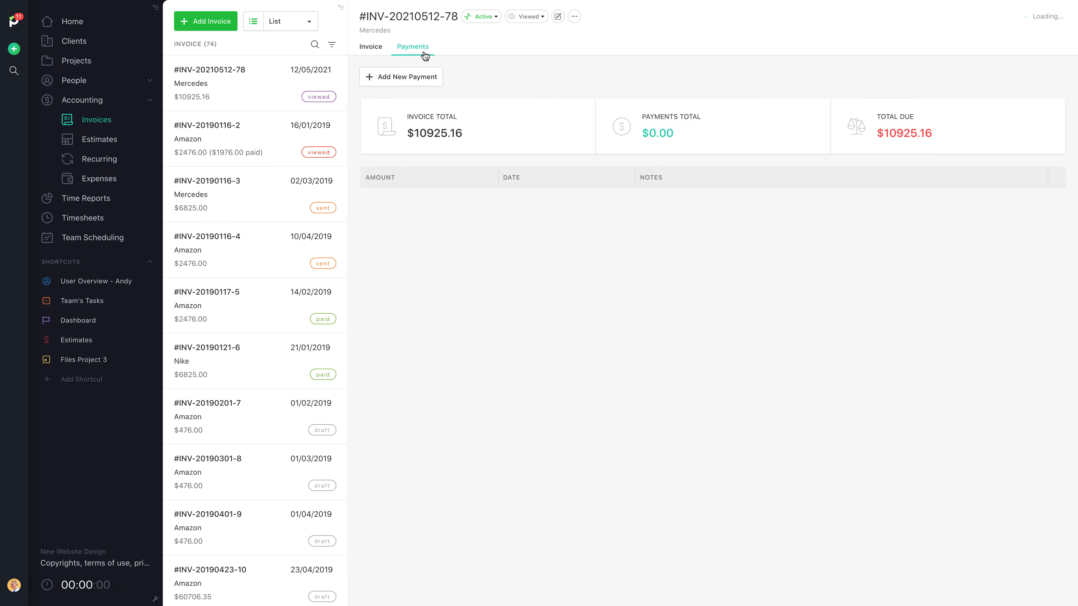
left_click(302, 94)
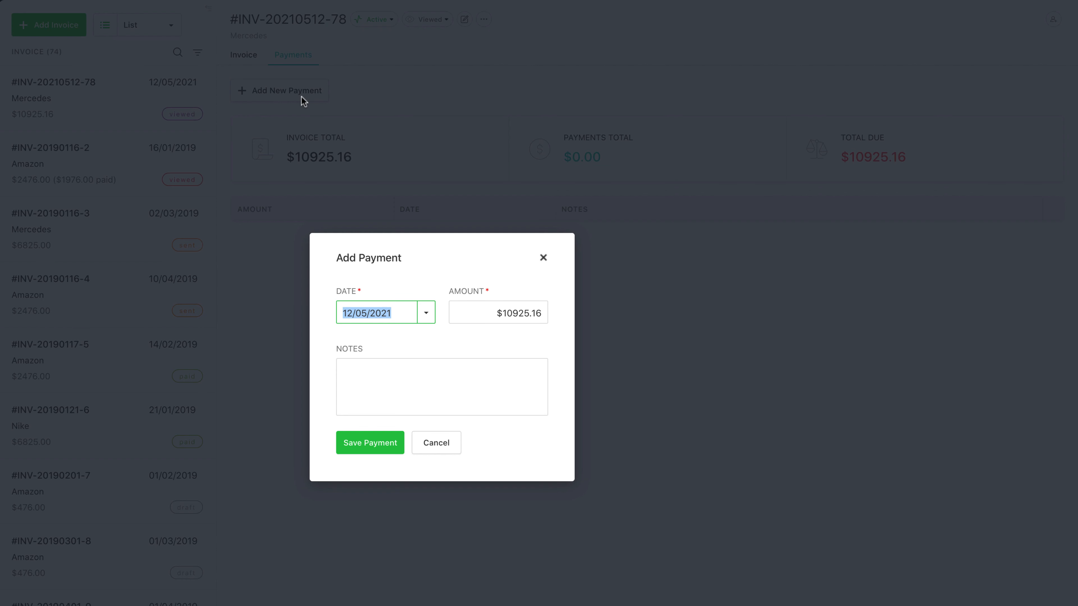
left_click(512, 314)
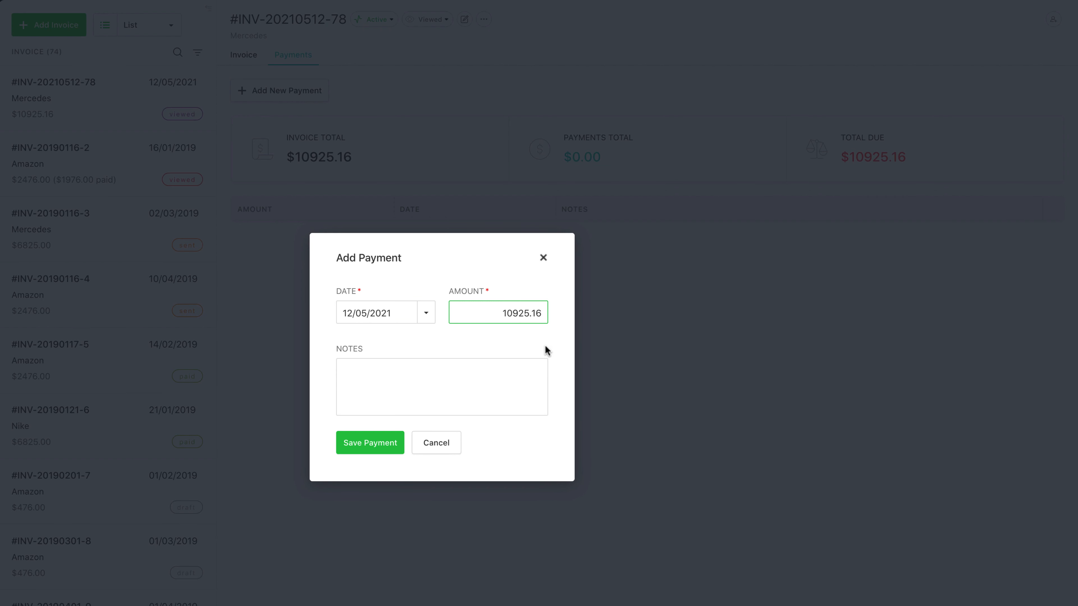
key("BackSpace")
left_click(353, 380)
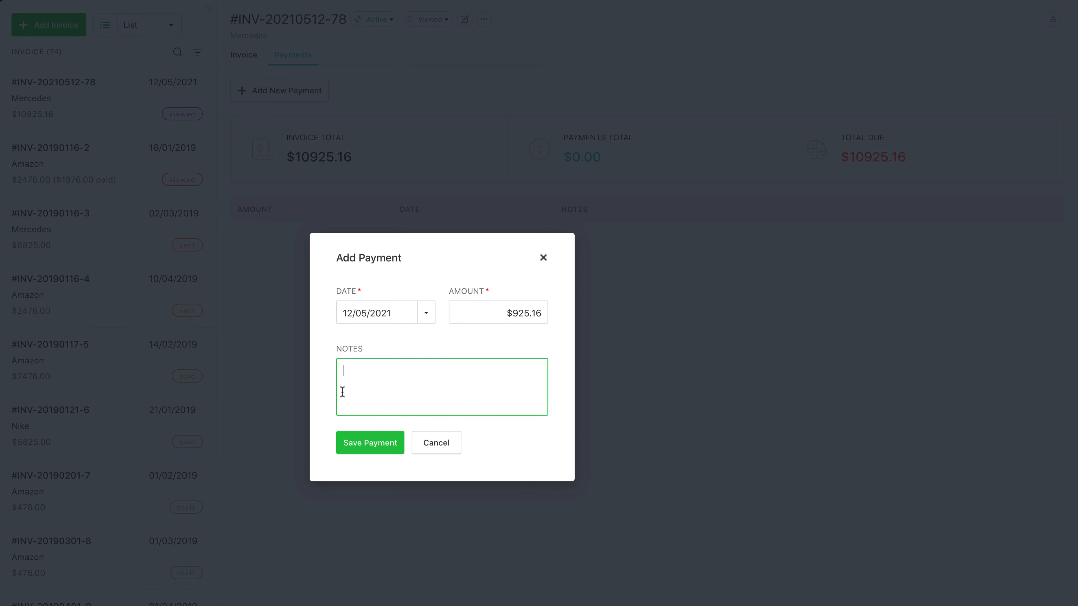
type("Funds for banners.")
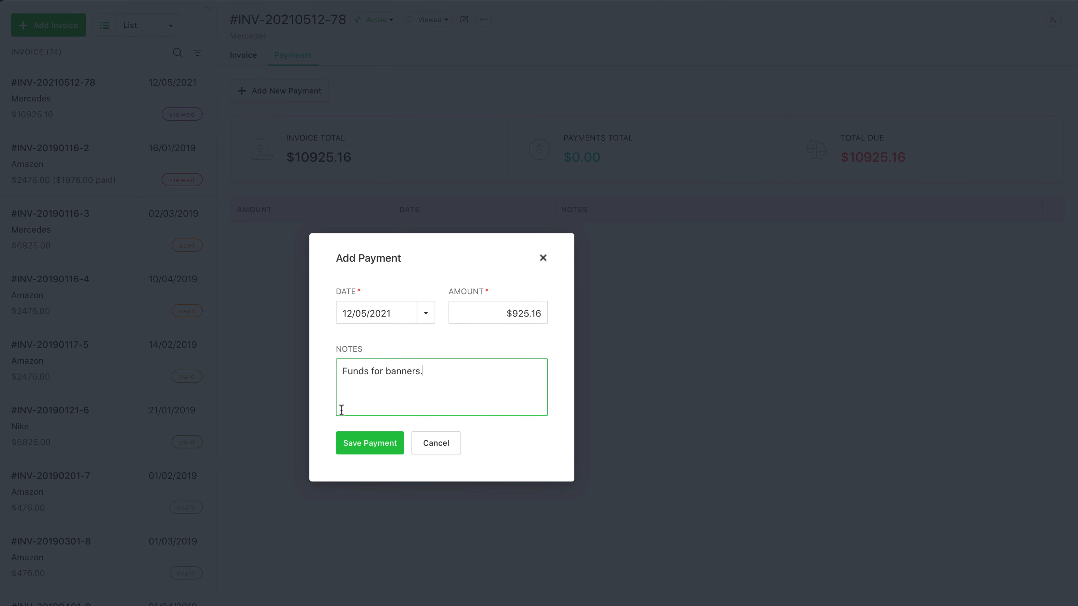
left_click(340, 451)
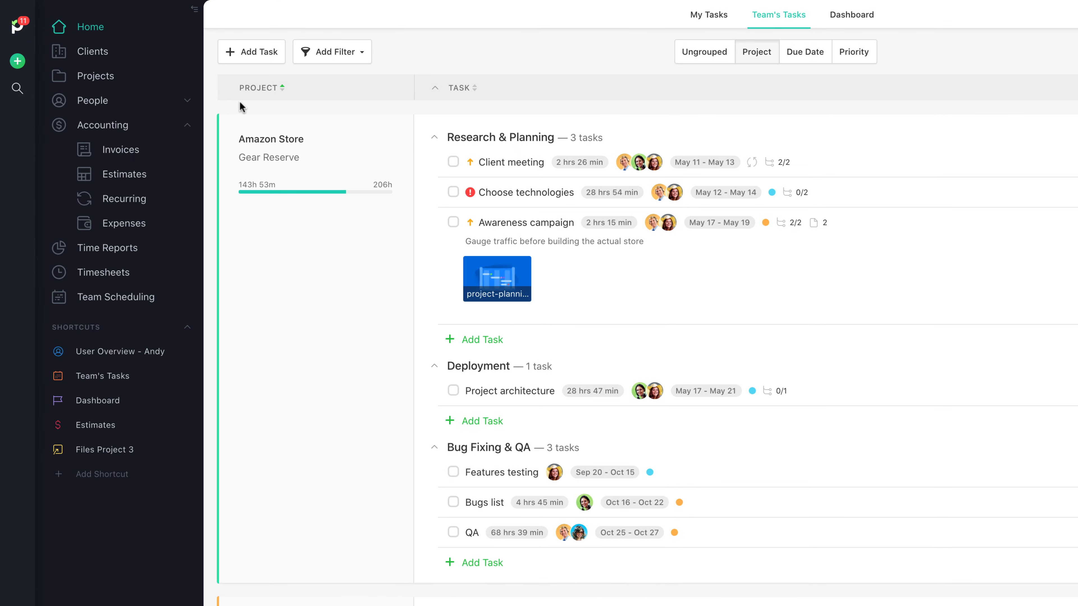
- Create a recurring profile for Mercedes starting 17/05/2021, every 4 weeks with 4 occurrences, sent automatically with a PDF attachment
left_click(165, 205)
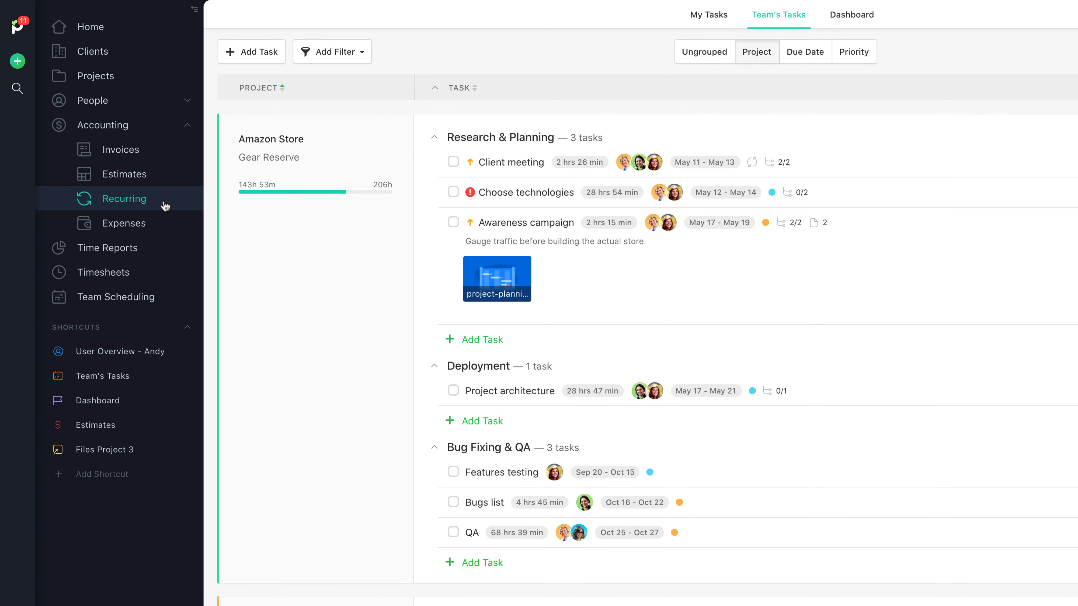
left_click(282, 37)
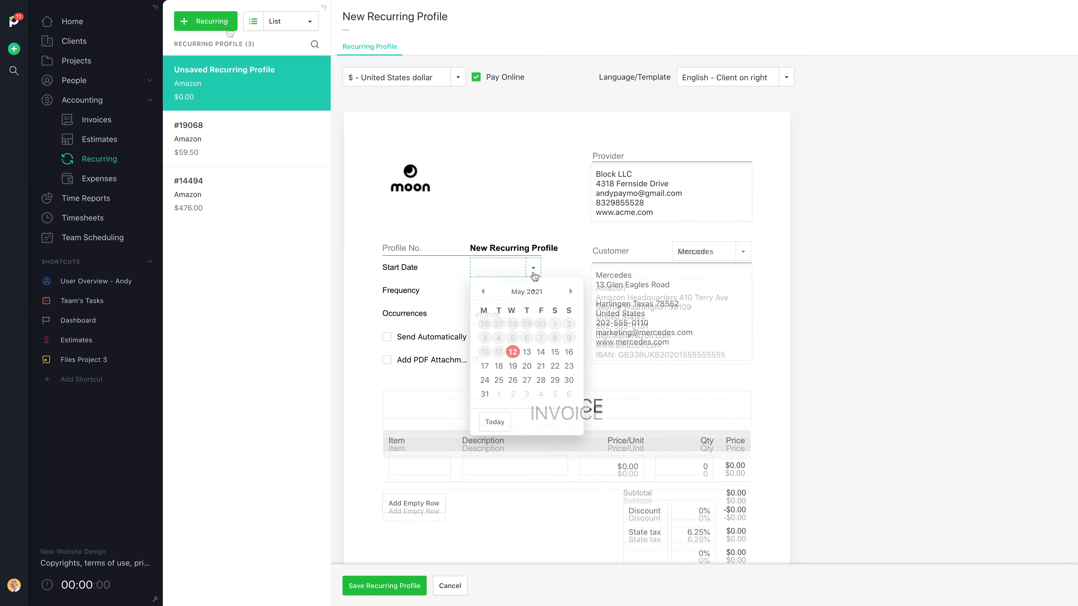
left_click(484, 366)
left_click(533, 292)
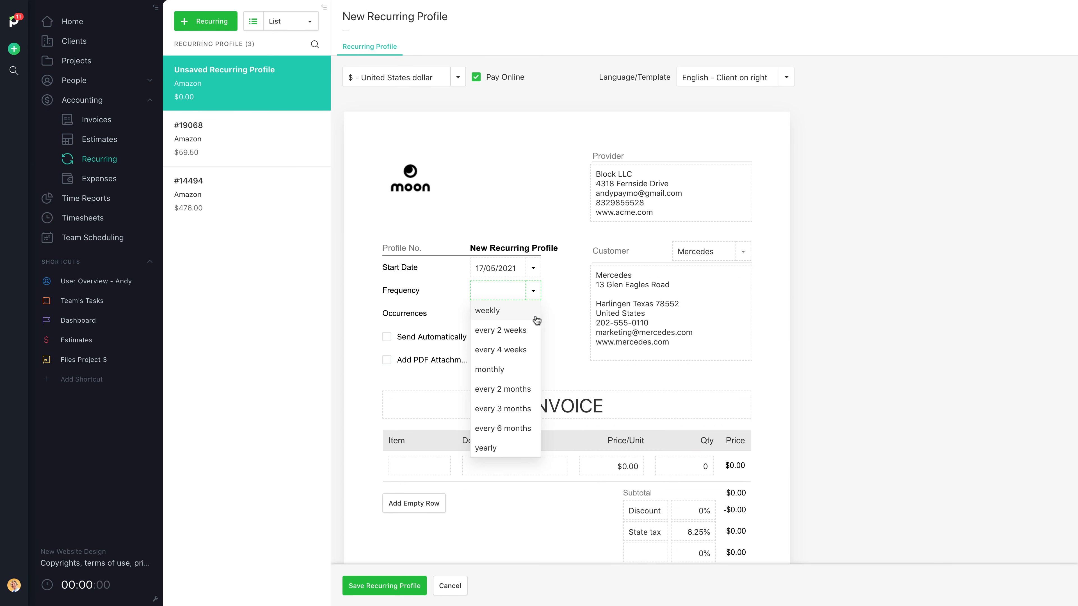
left_click(534, 345)
key("Tab")
type("4")
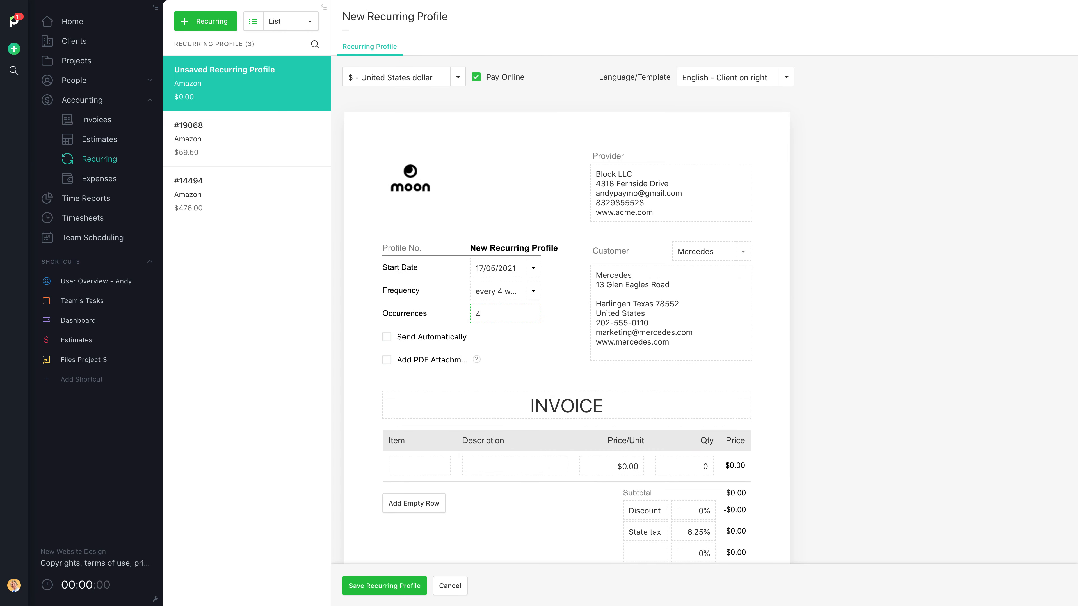
left_click(387, 337)
left_click(387, 361)
- Fill the profile's item row with Server, description Maintenance, unit price $56 and quantity 1, and save the recurring profile
left_click(419, 466)
type("Server")
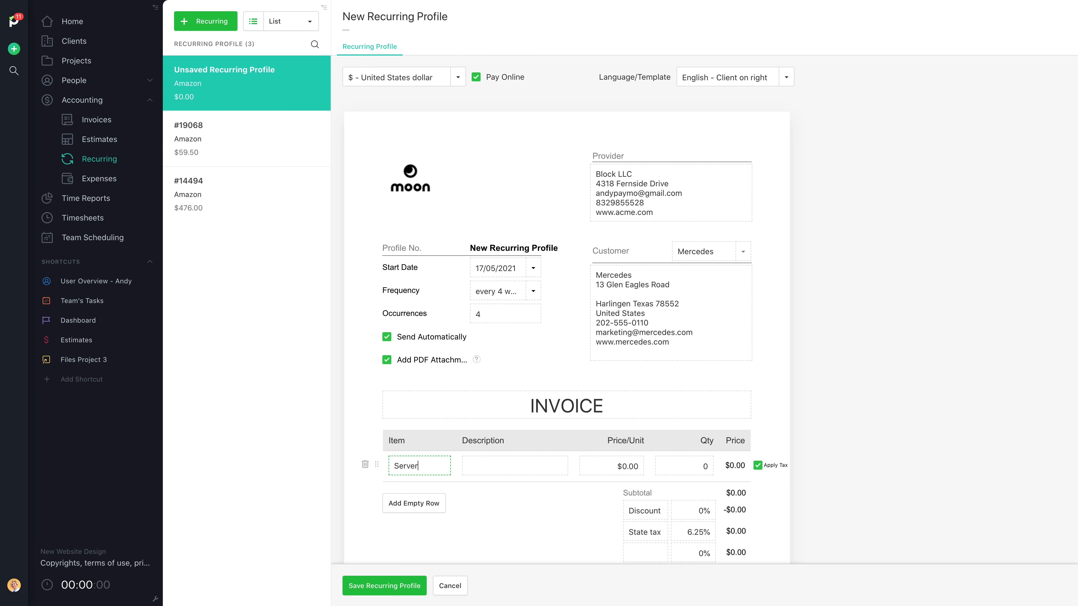
key("Tab")
type("Maintenance")
key("Tab")
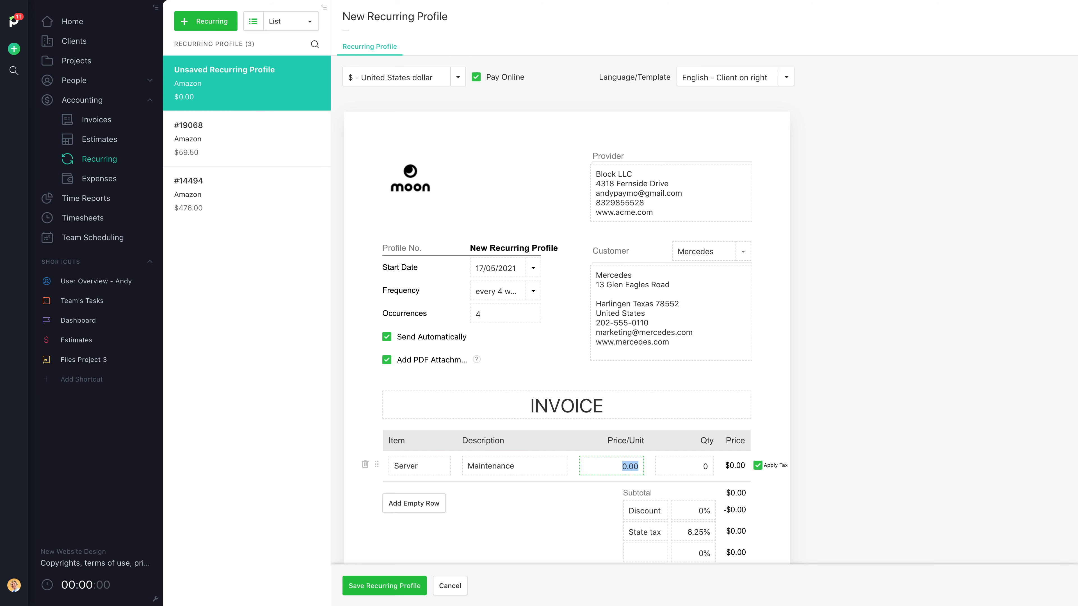
type("56")
key("Tab")
type("1")
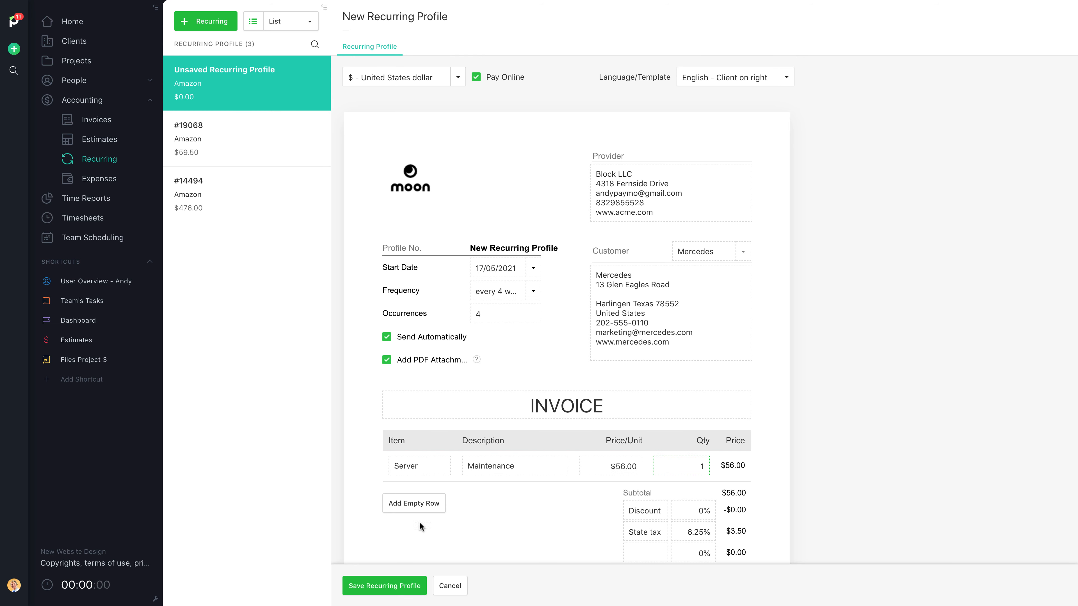
left_click(412, 591)
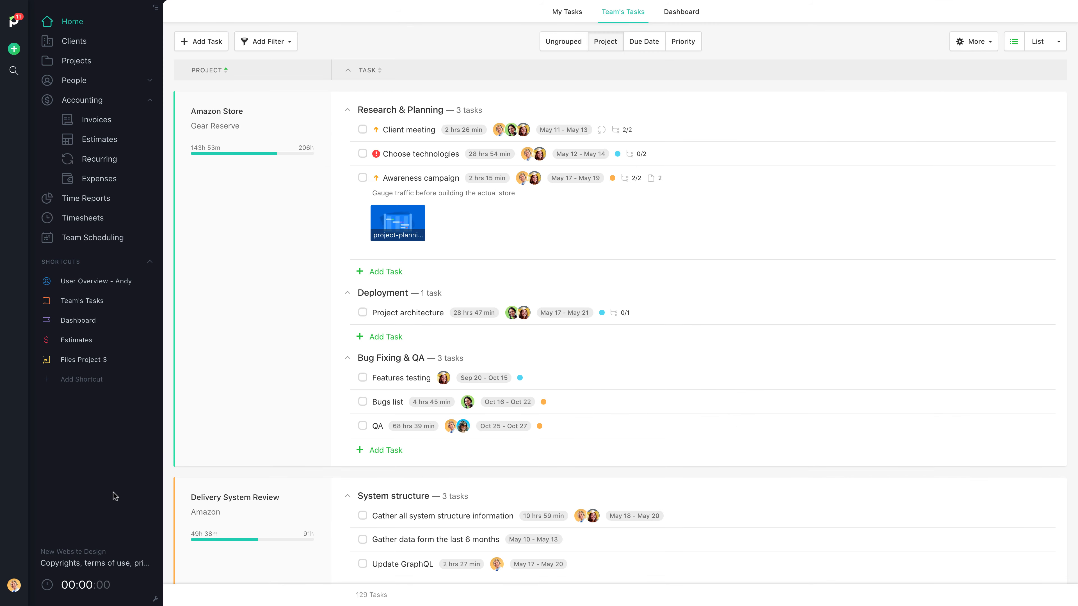
- Set the default invoice terms to 60 days in the company's invoicing settings
left_click(14, 586)
left_click(110, 455)
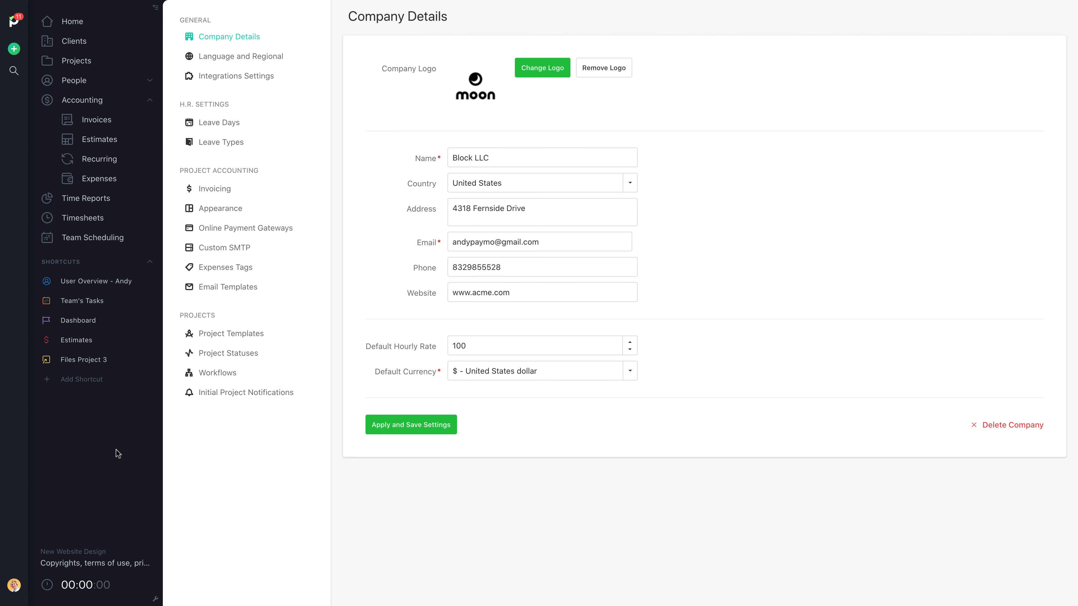
left_click(308, 191)
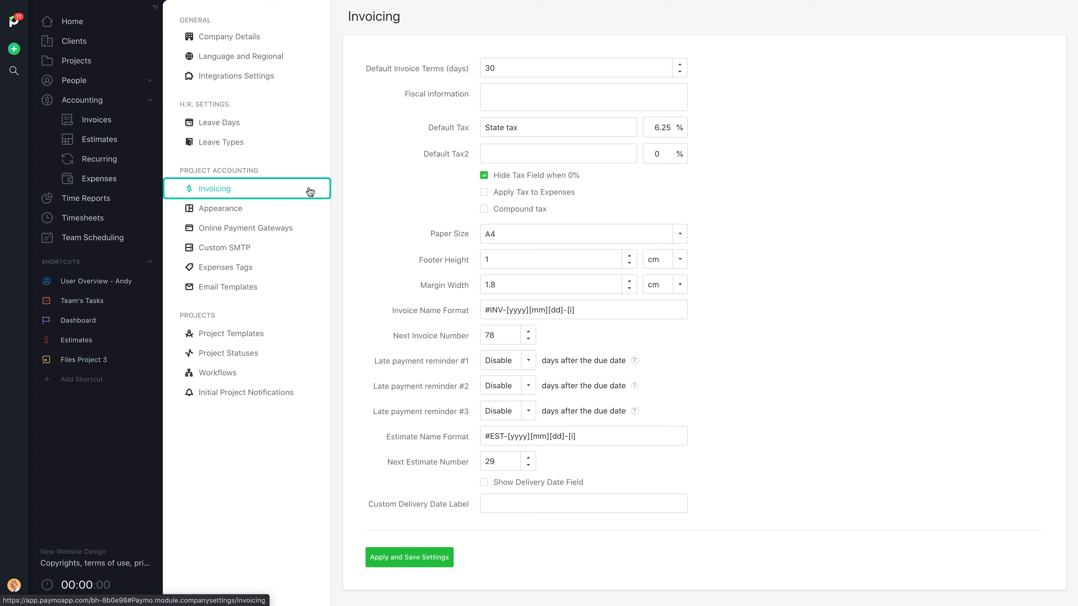
double_click(662, 67)
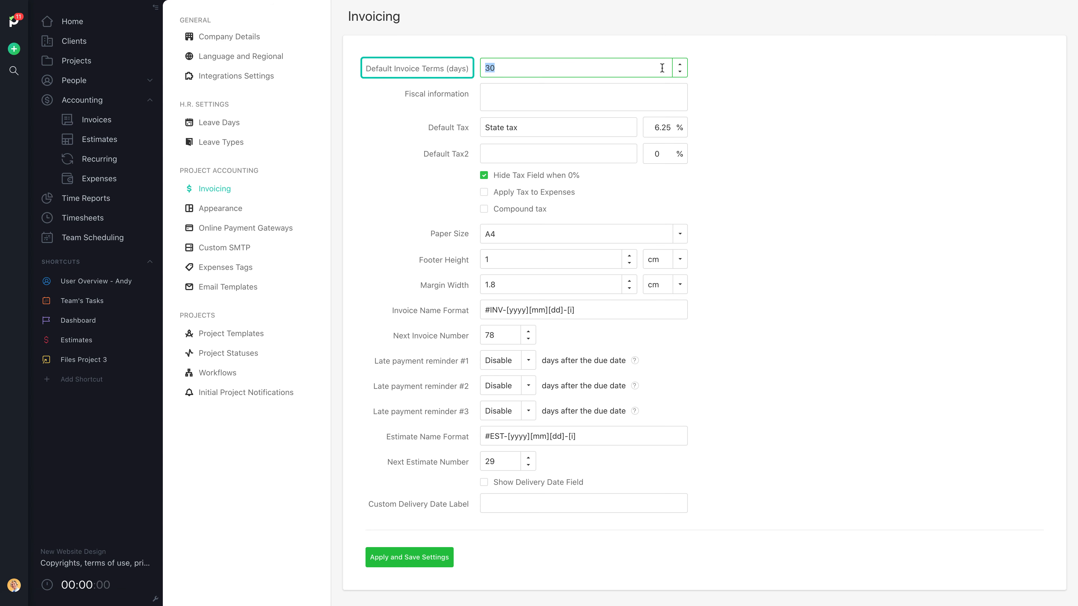
type("60")
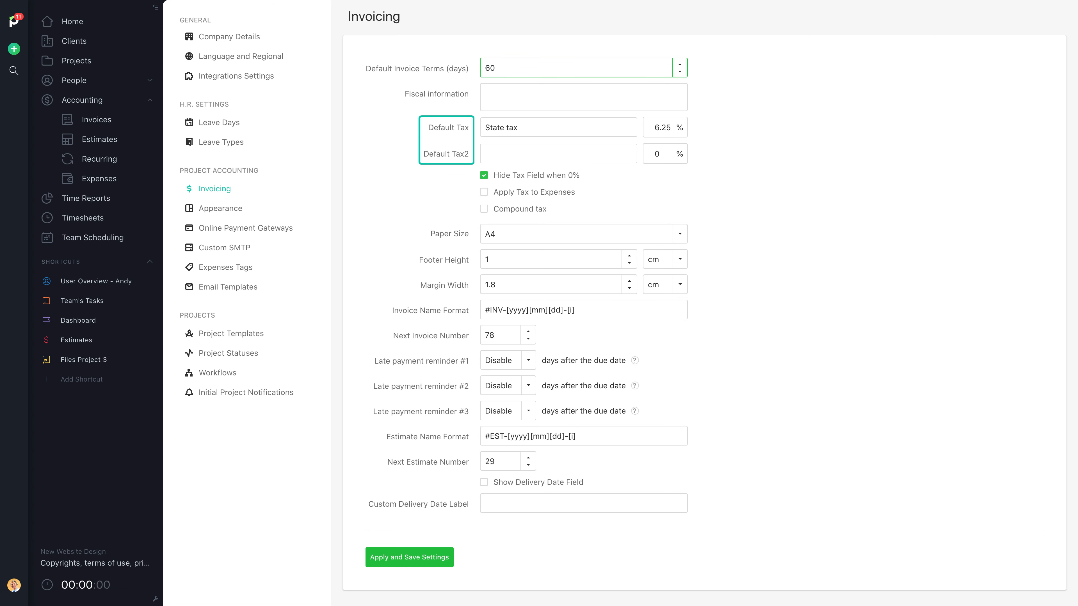
- Set late payment reminders 1, 2 and 3 to 5, 4 and 3 days after the due date, and enable the delivery date field
left_click(528, 361)
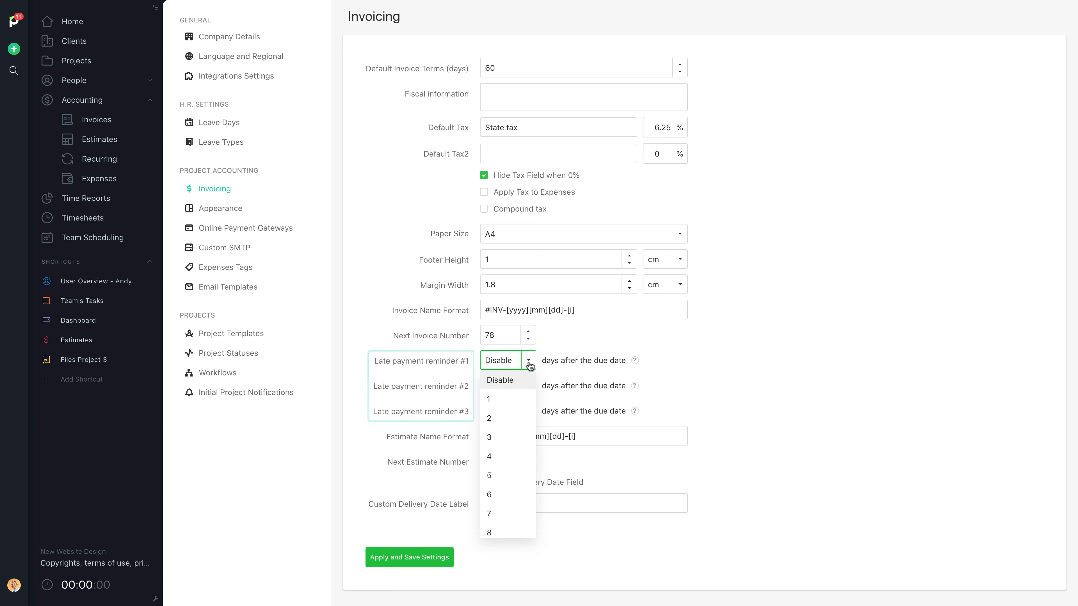
left_click(519, 474)
left_click(530, 386)
left_click(510, 481)
left_click(528, 411)
left_click(525, 484)
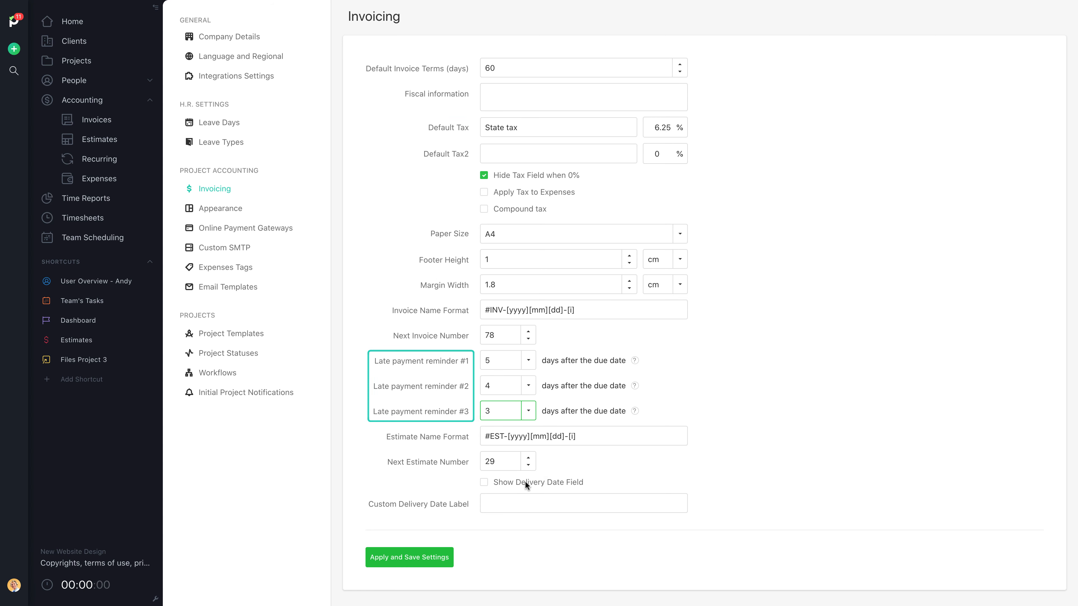
left_click(483, 483)
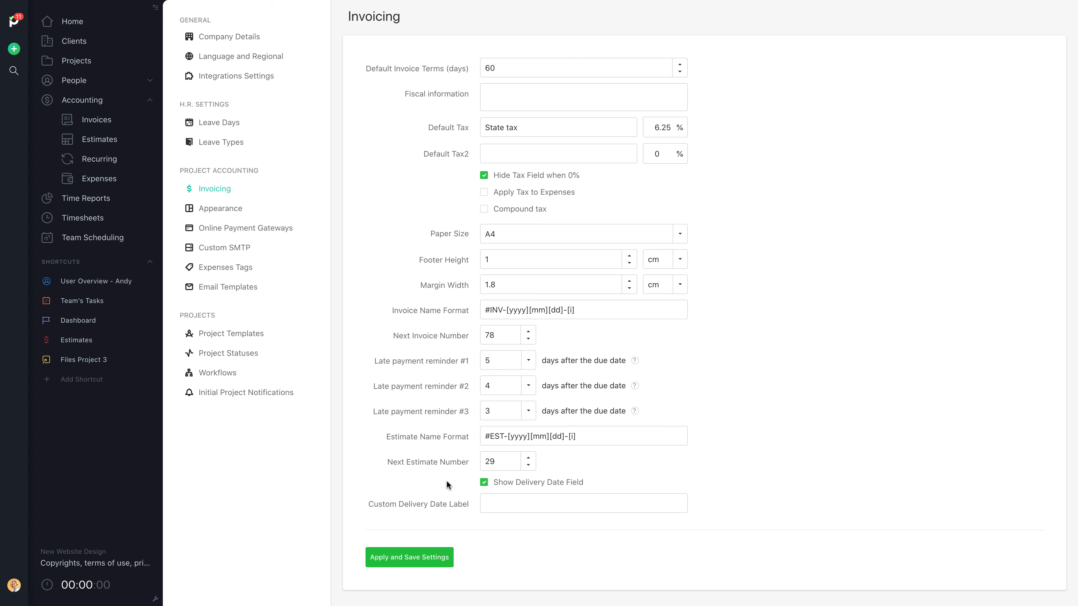
- Browse the library of invoice templates in the company's appearance settings, and close it without adding any
left_click(307, 208)
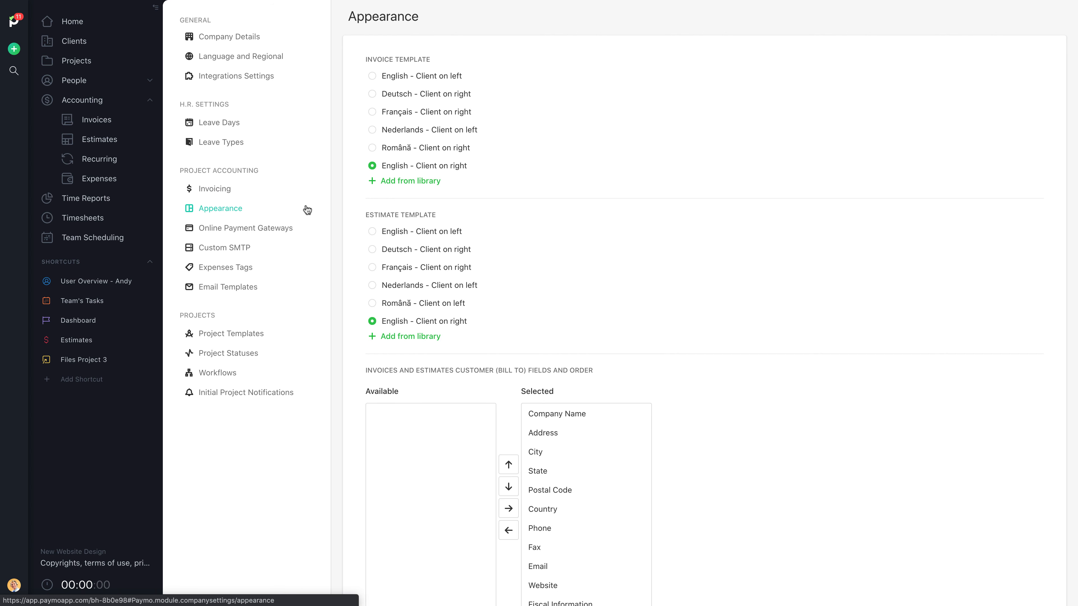
left_click(438, 182)
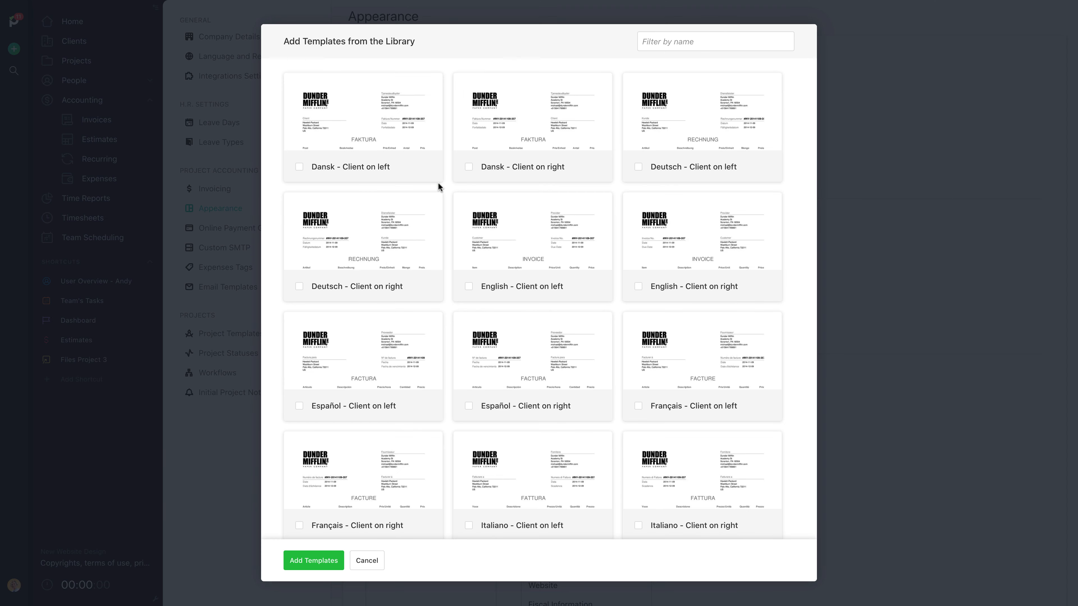
scroll(447, 182, "down", 15)
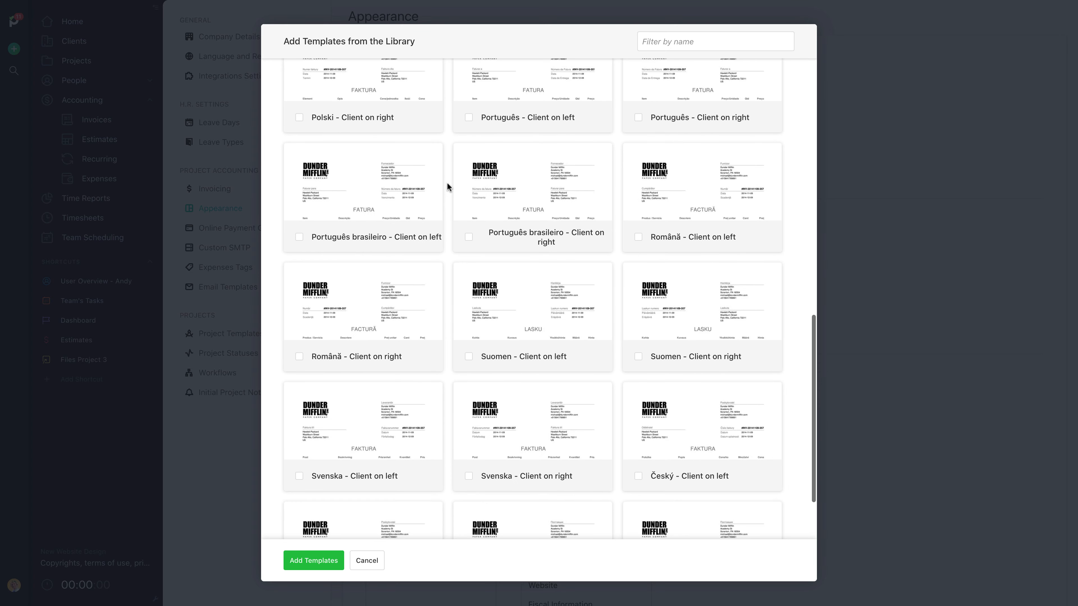
scroll(447, 183, "up", 4)
scroll(446, 183, "up", 10)
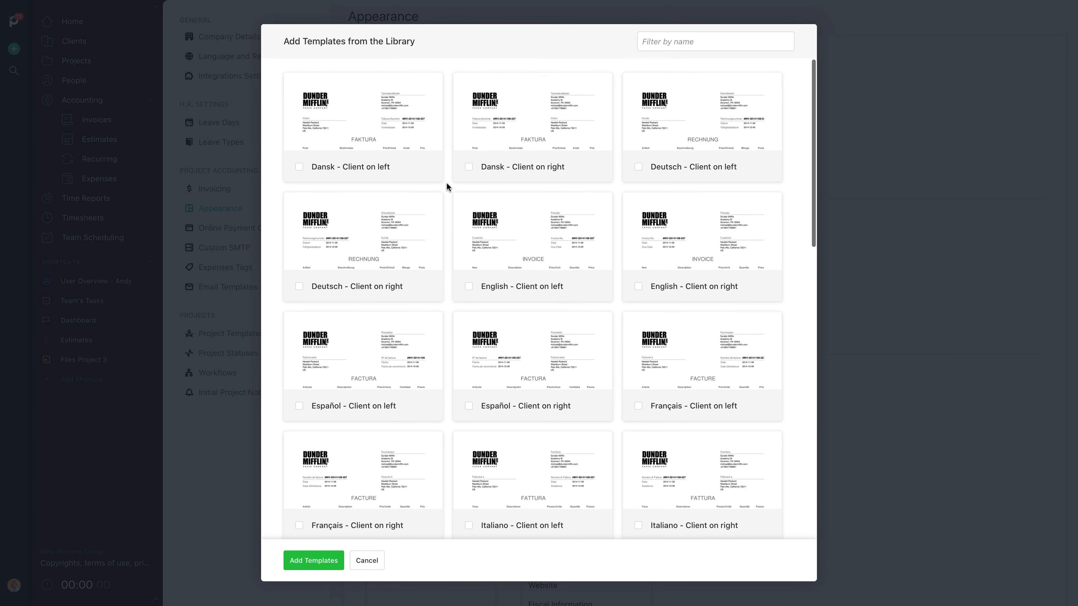
key("Escape")
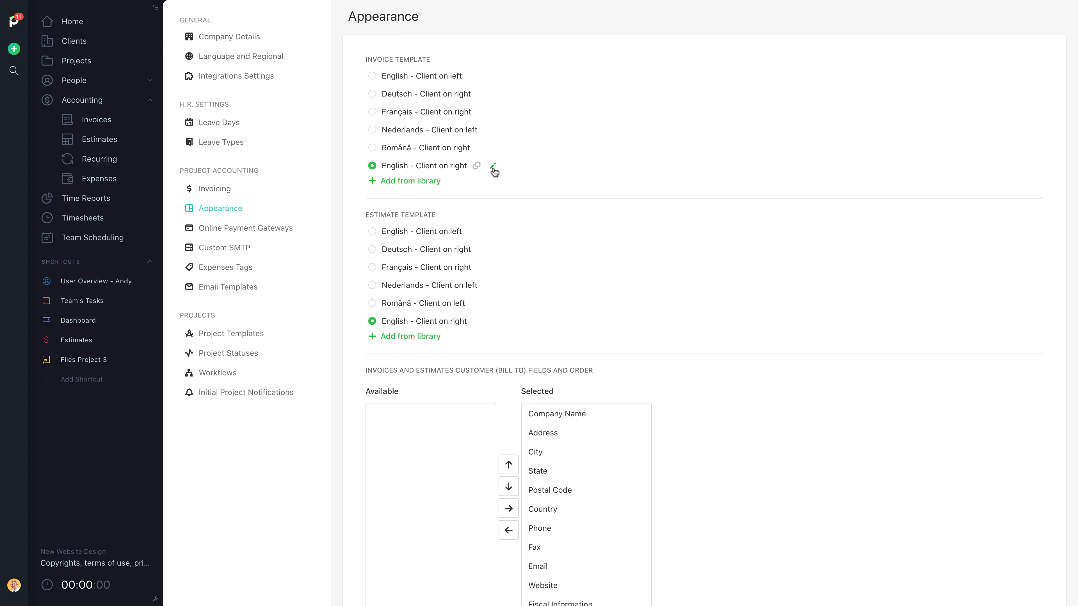
- View the code of the "English - Client on right" invoice template, and review the bill-to fields, page footer and default notes
left_click(492, 166)
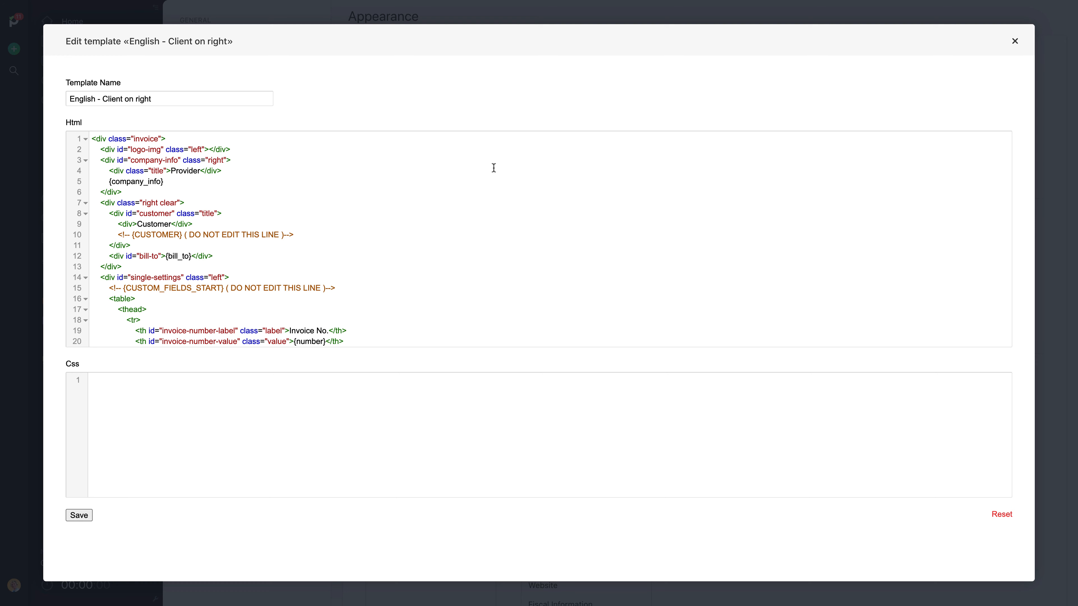
left_click(1015, 43)
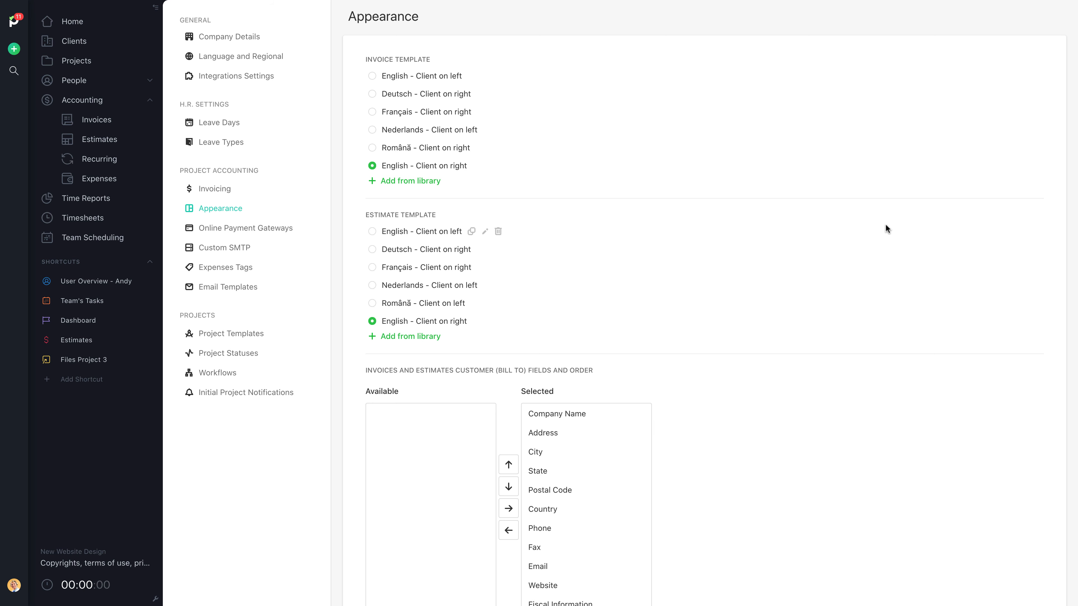
scroll(886, 222, "down", 5)
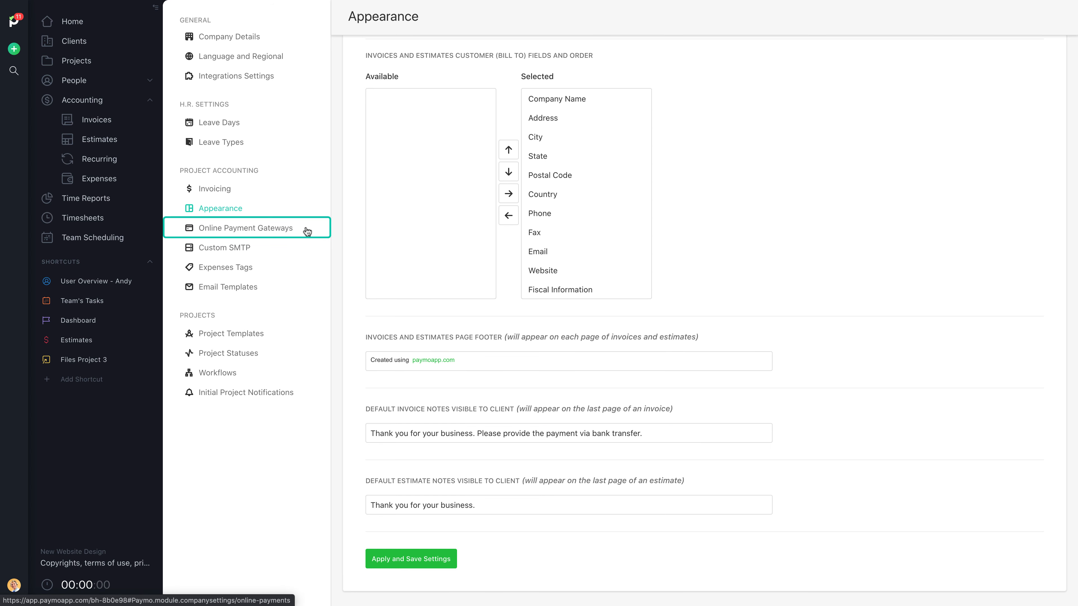
- Enable Stripe and Authorize.Net as online payment gateways in the company settings
left_click(307, 229)
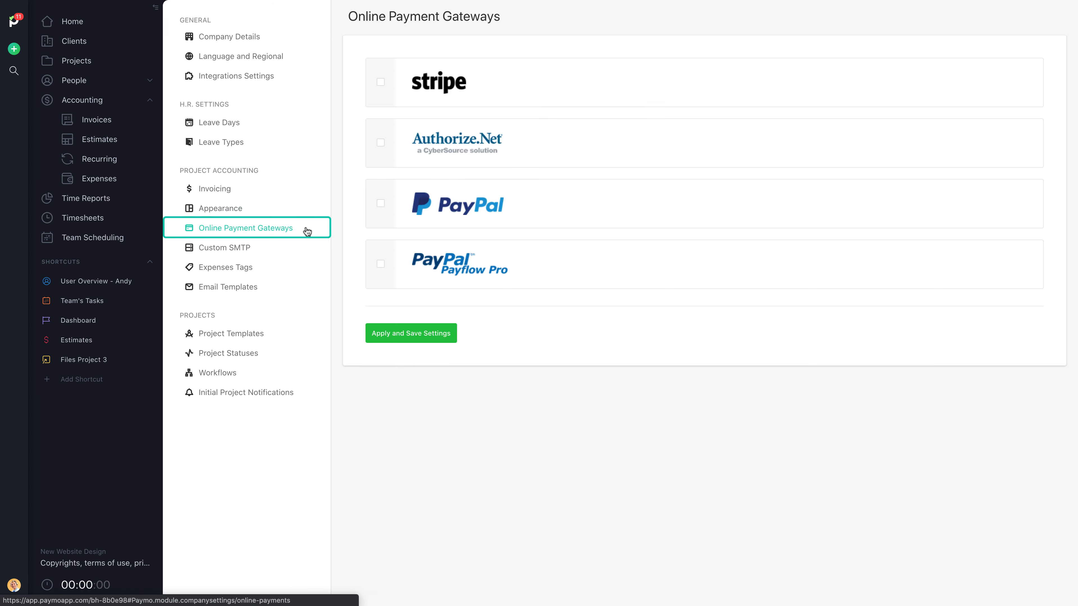
left_click(383, 84)
left_click(381, 143)
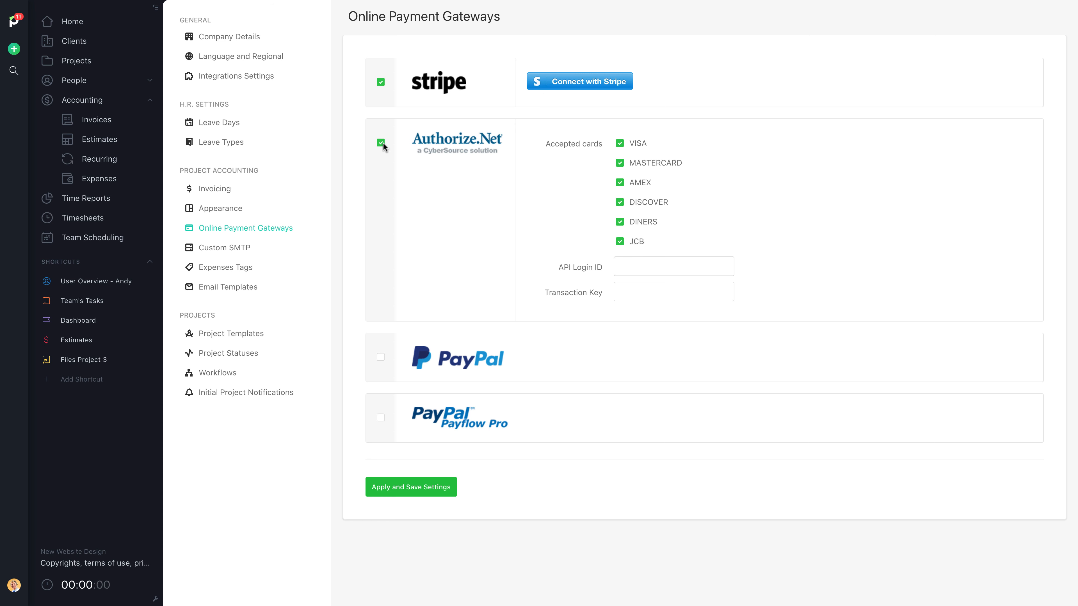
- Review the custom SMTP settings and the email templates for invoices, estimates and late payment reminders
left_click(308, 247)
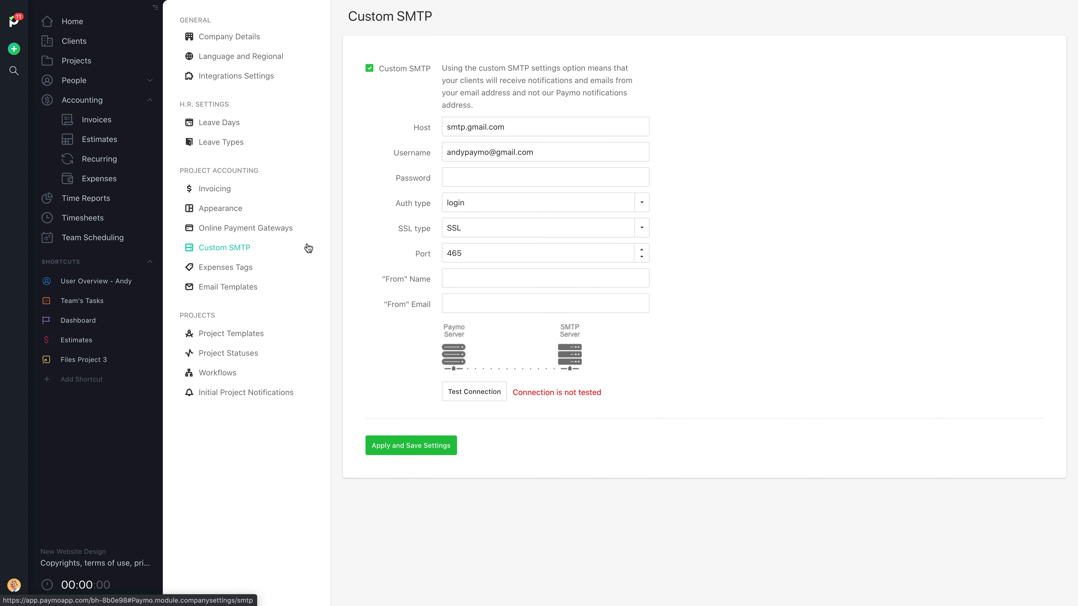
left_click(302, 287)
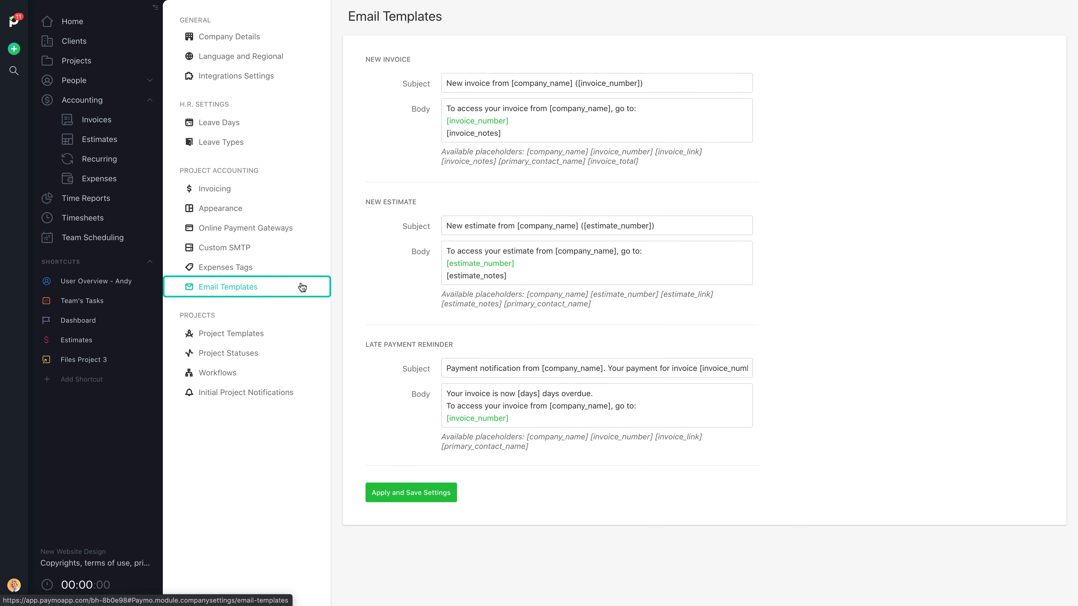